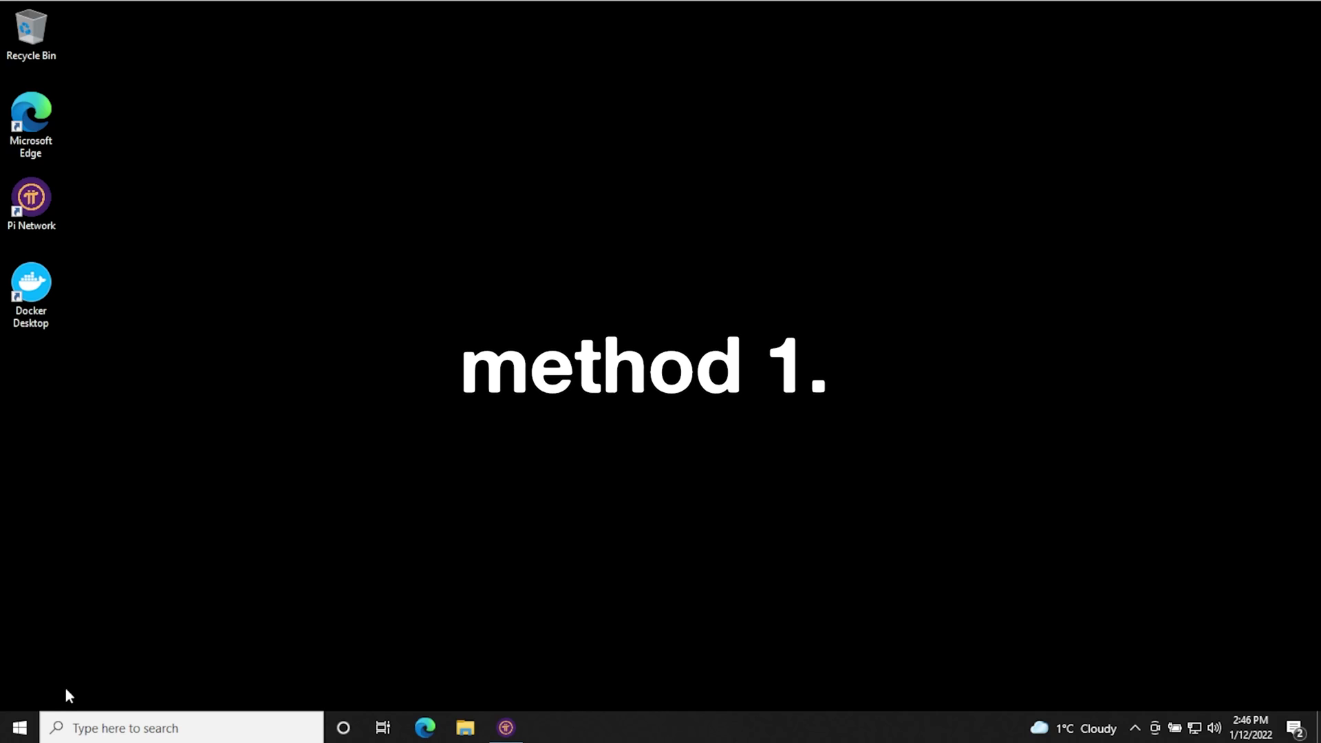
- Search for 'services' from the taskbar and launch the Services app
left_click(23, 732)
left_click(95, 730)
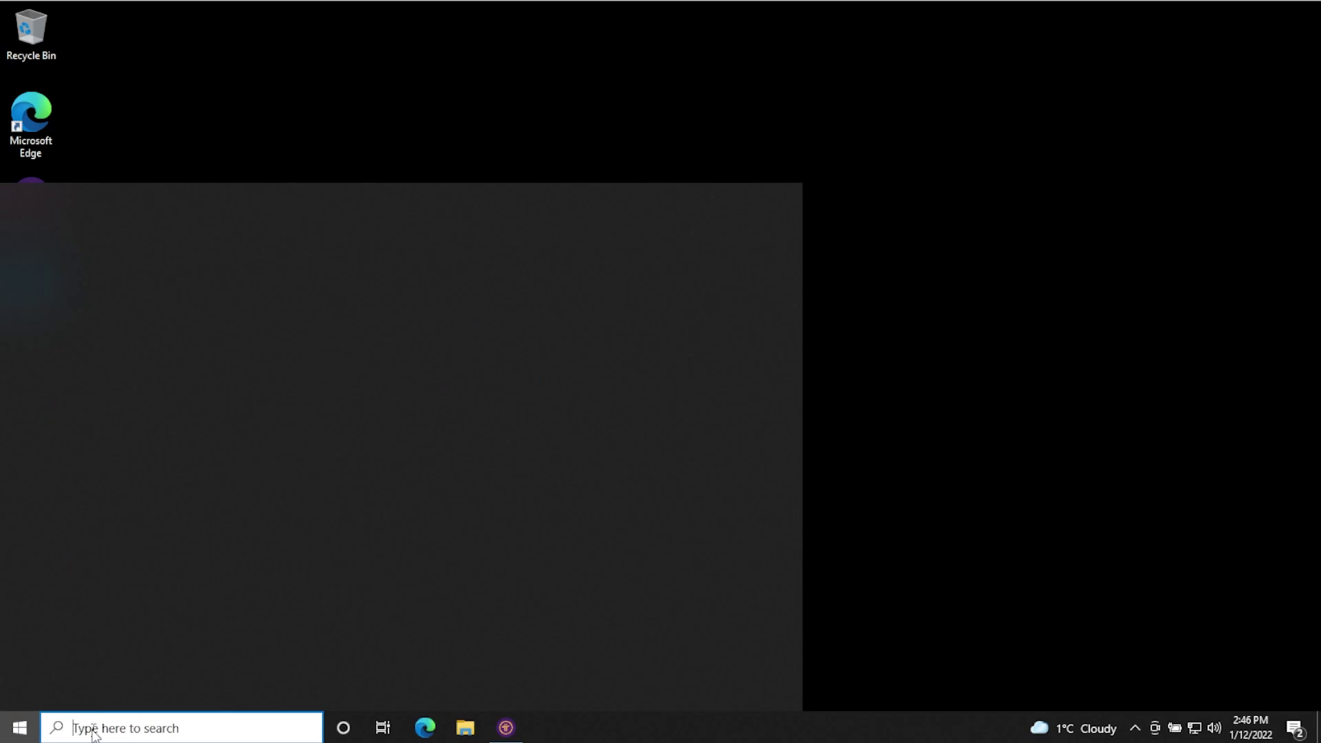
type("services.")
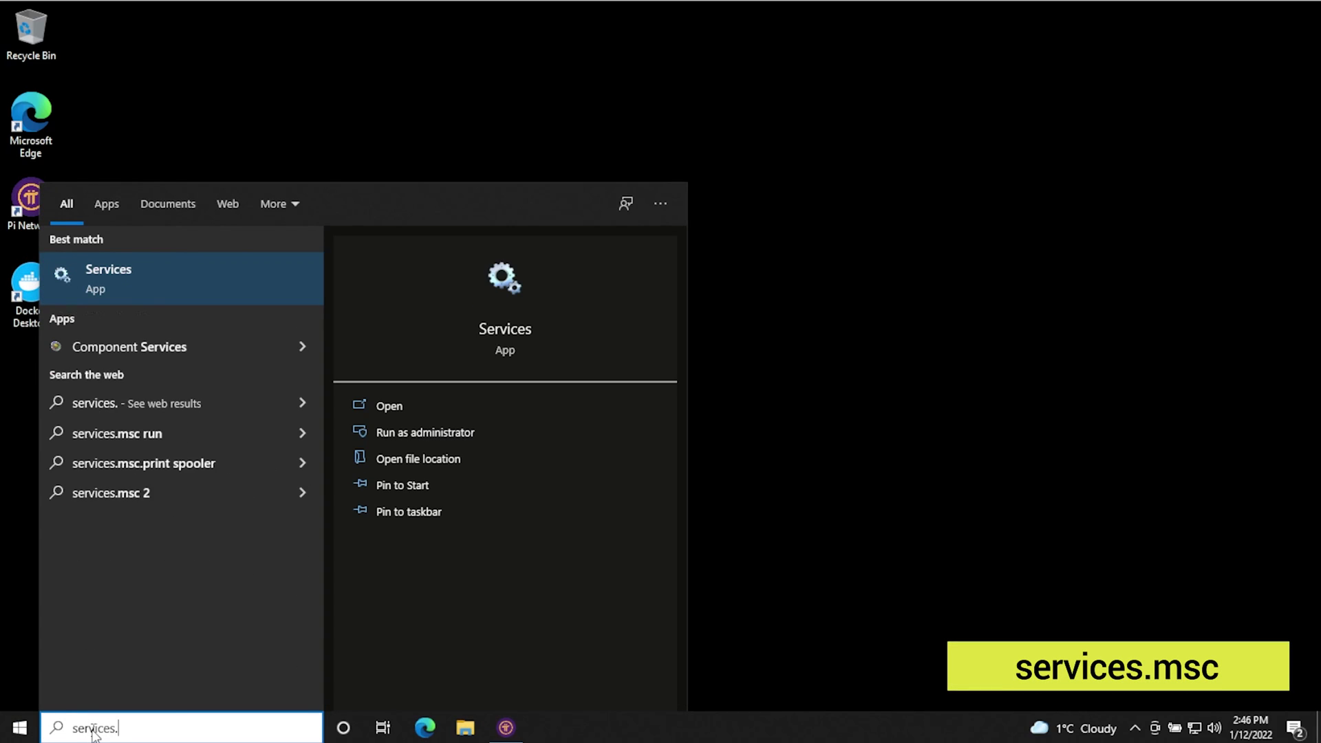
key("BackSpace")
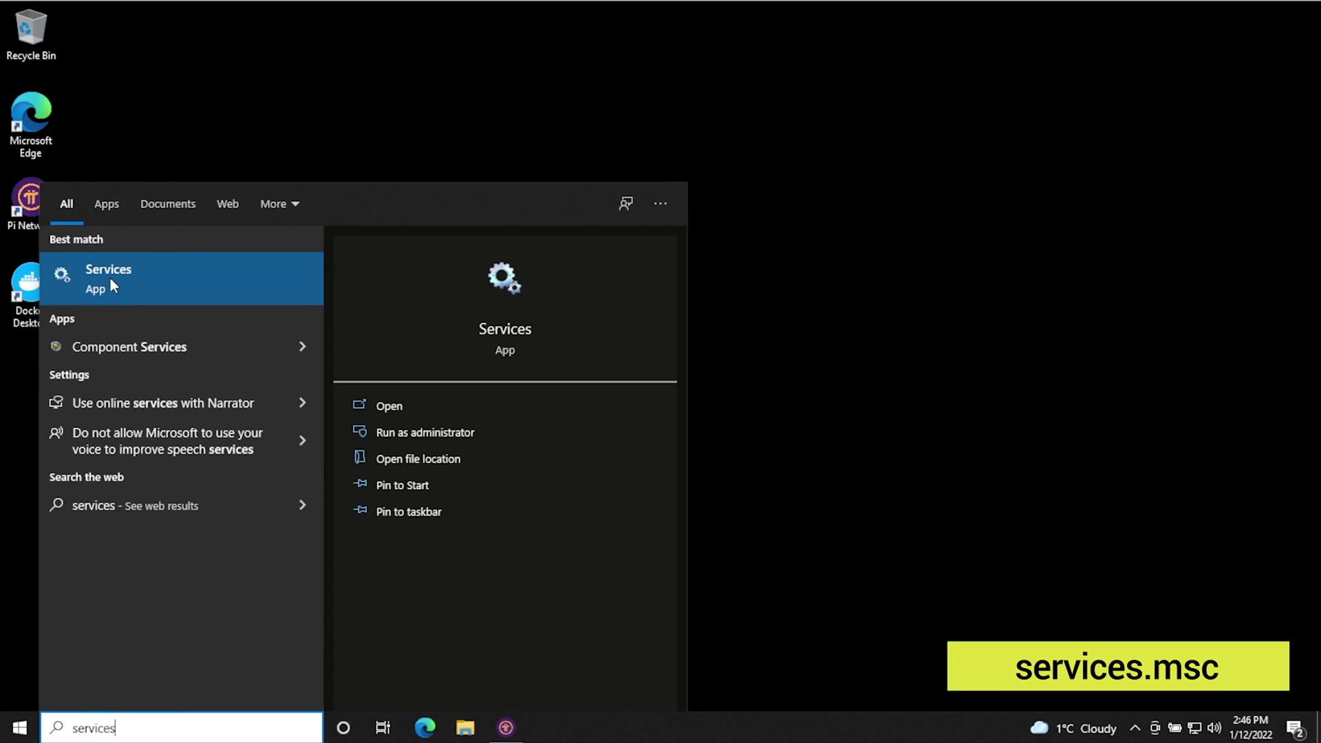
left_click(101, 277)
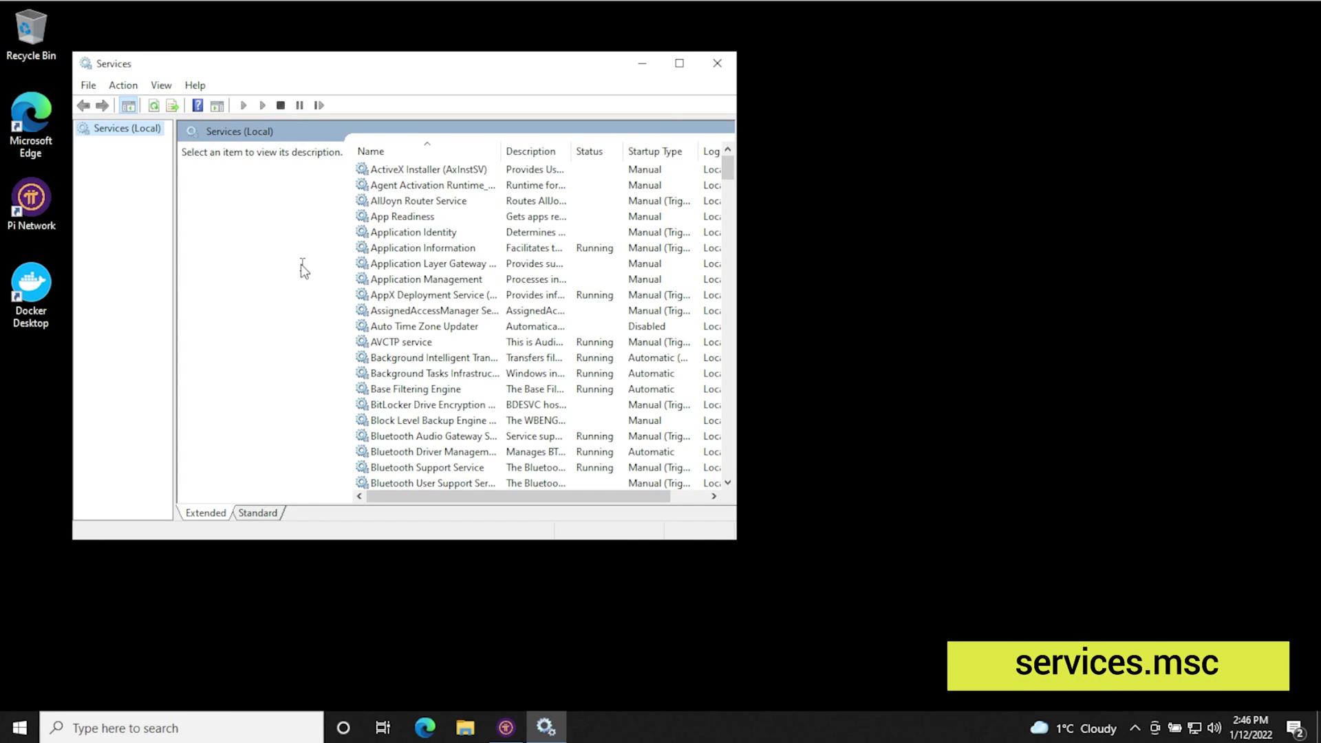
- Enlarge the Services window and select the Windows Update service in the list
left_click_drag(735, 539, 1023, 585)
left_click(423, 281)
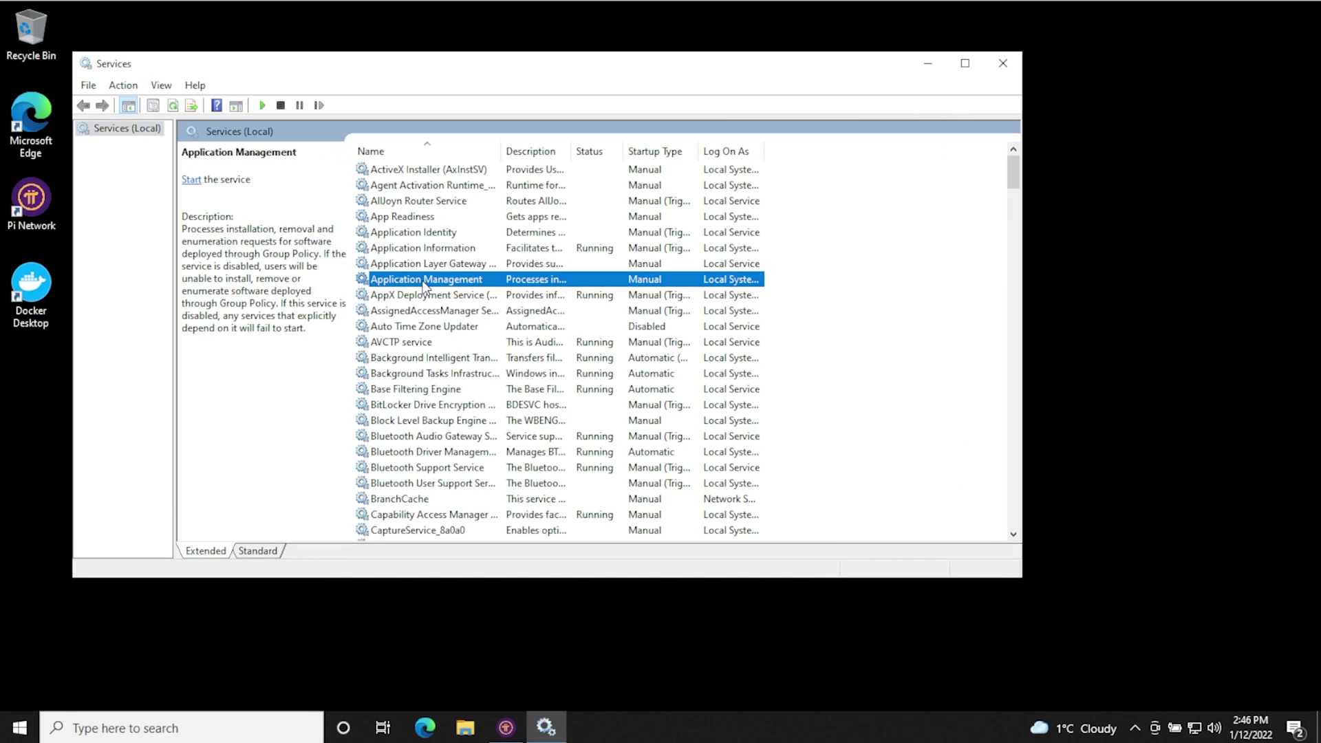
key("w")
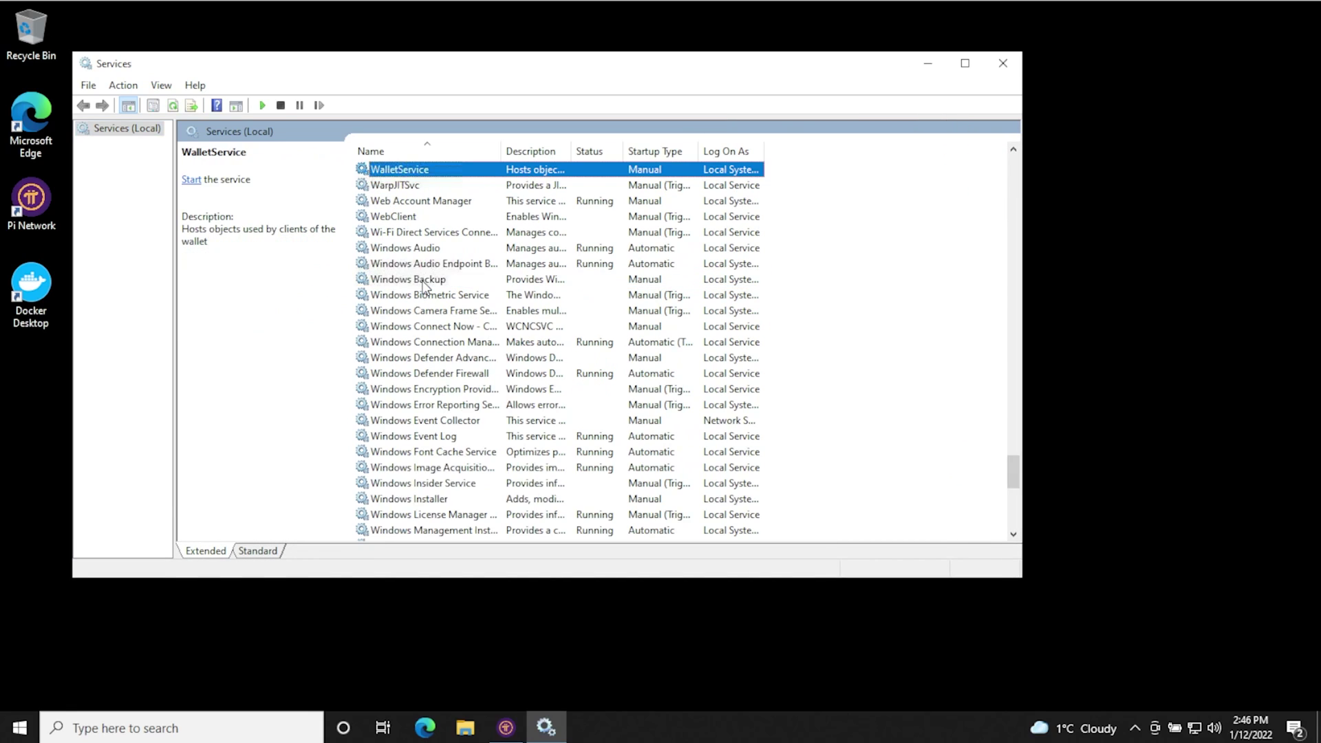
scroll(424, 286, "down", 10)
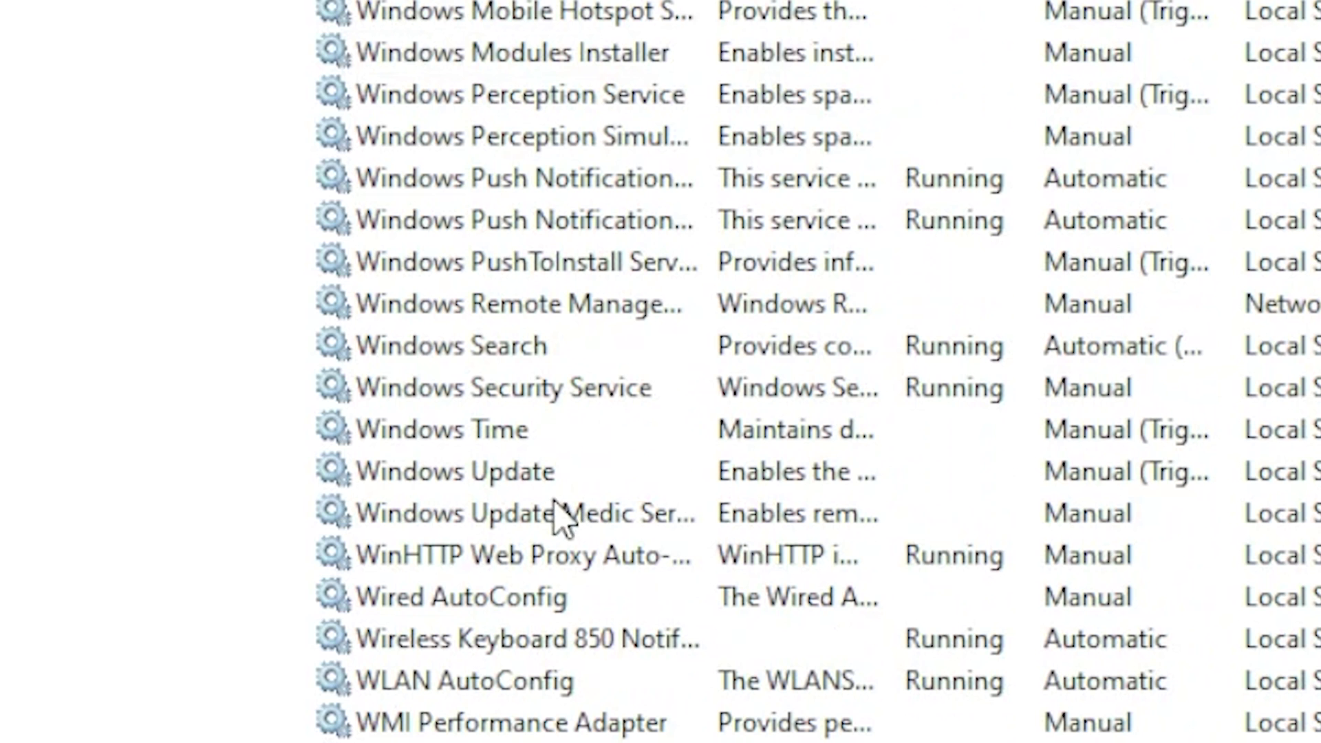
left_click(523, 481)
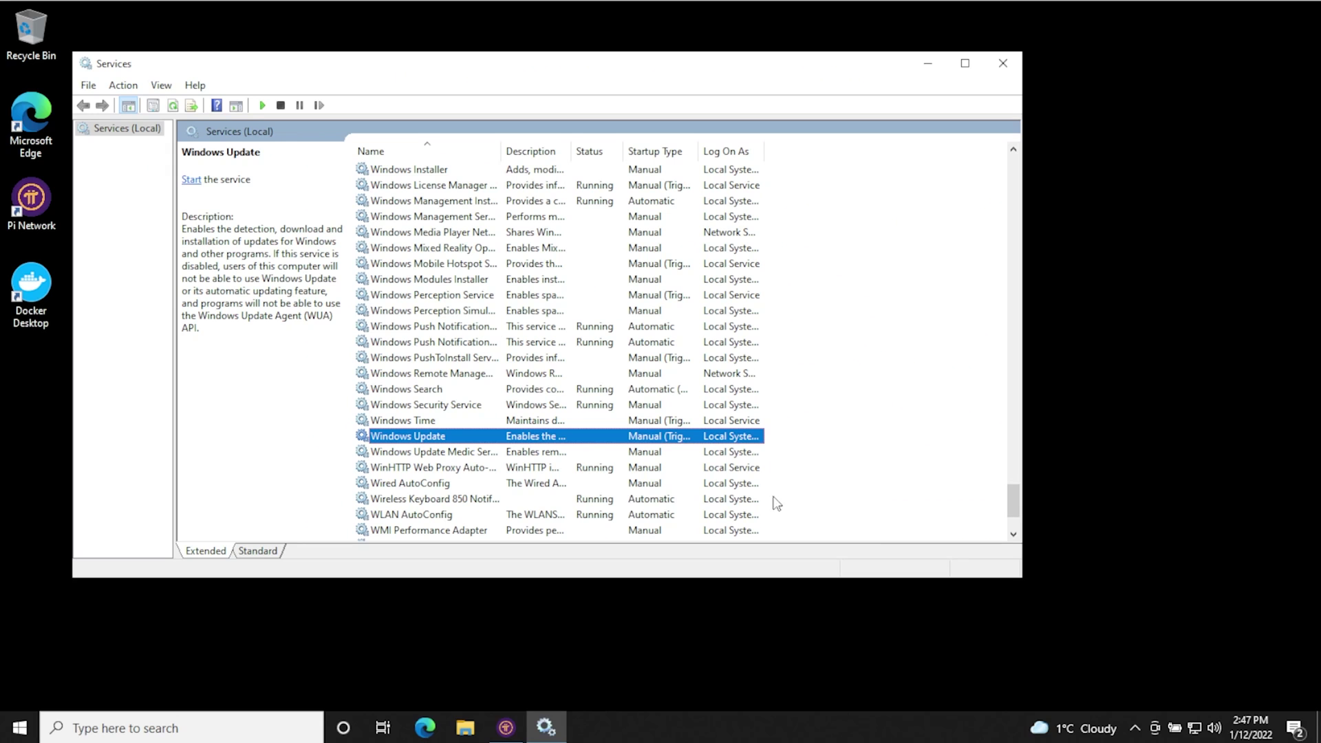
- In Windows Update's Properties, choose Disabled as the startup type, apply and confirm
right_click(426, 438)
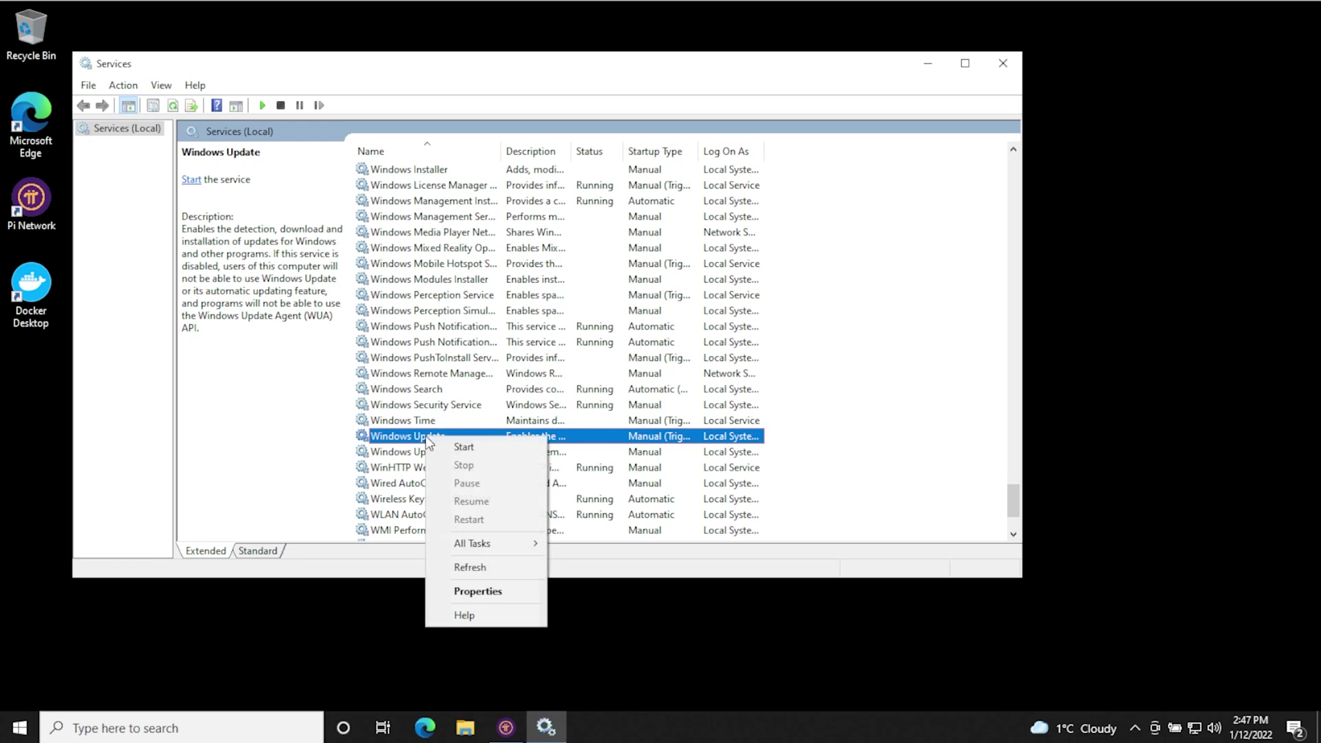
left_click(479, 592)
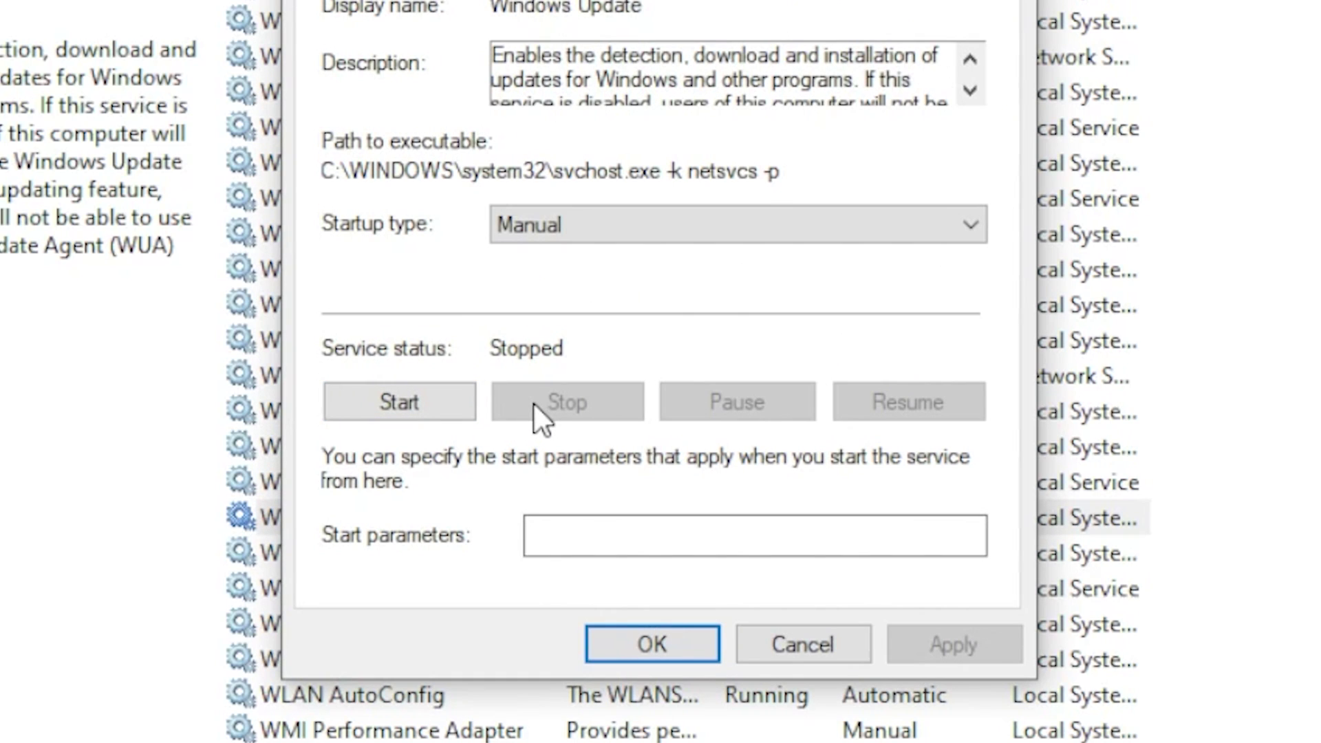
left_click(564, 221)
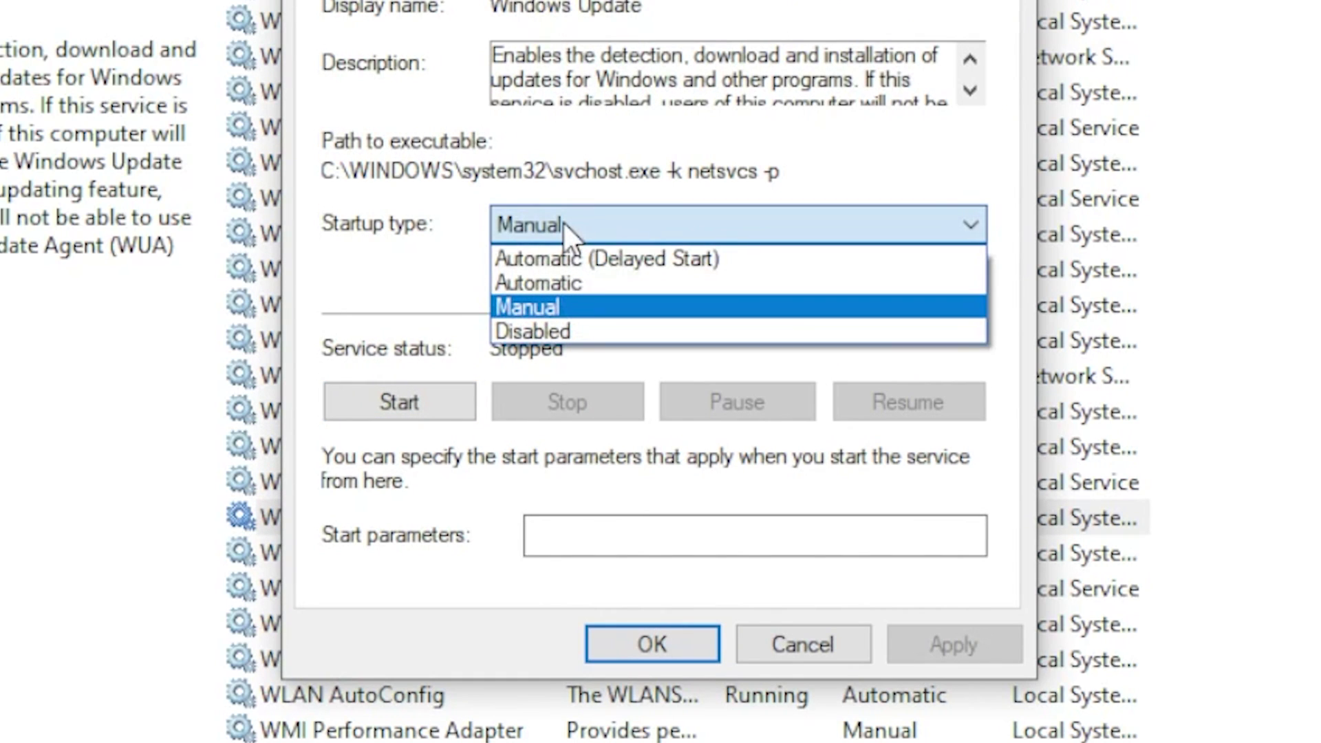
left_click(589, 333)
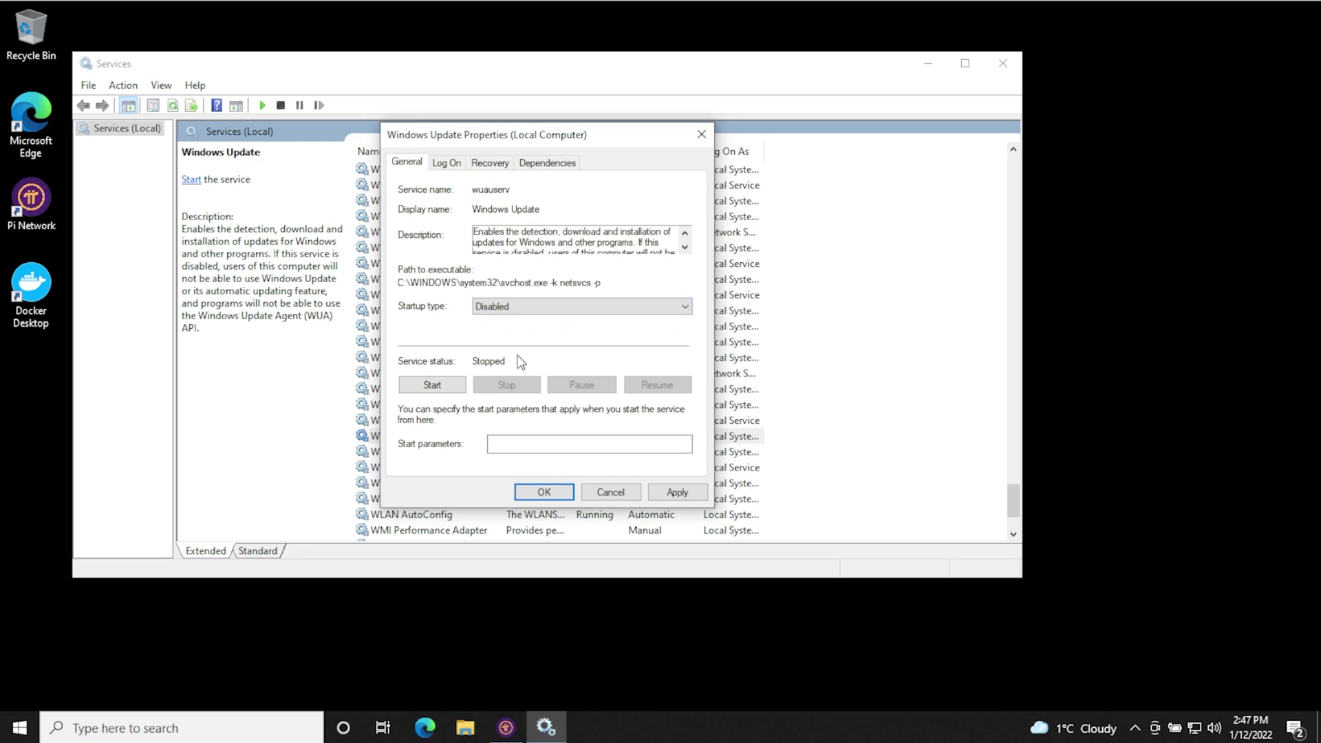
left_click(673, 492)
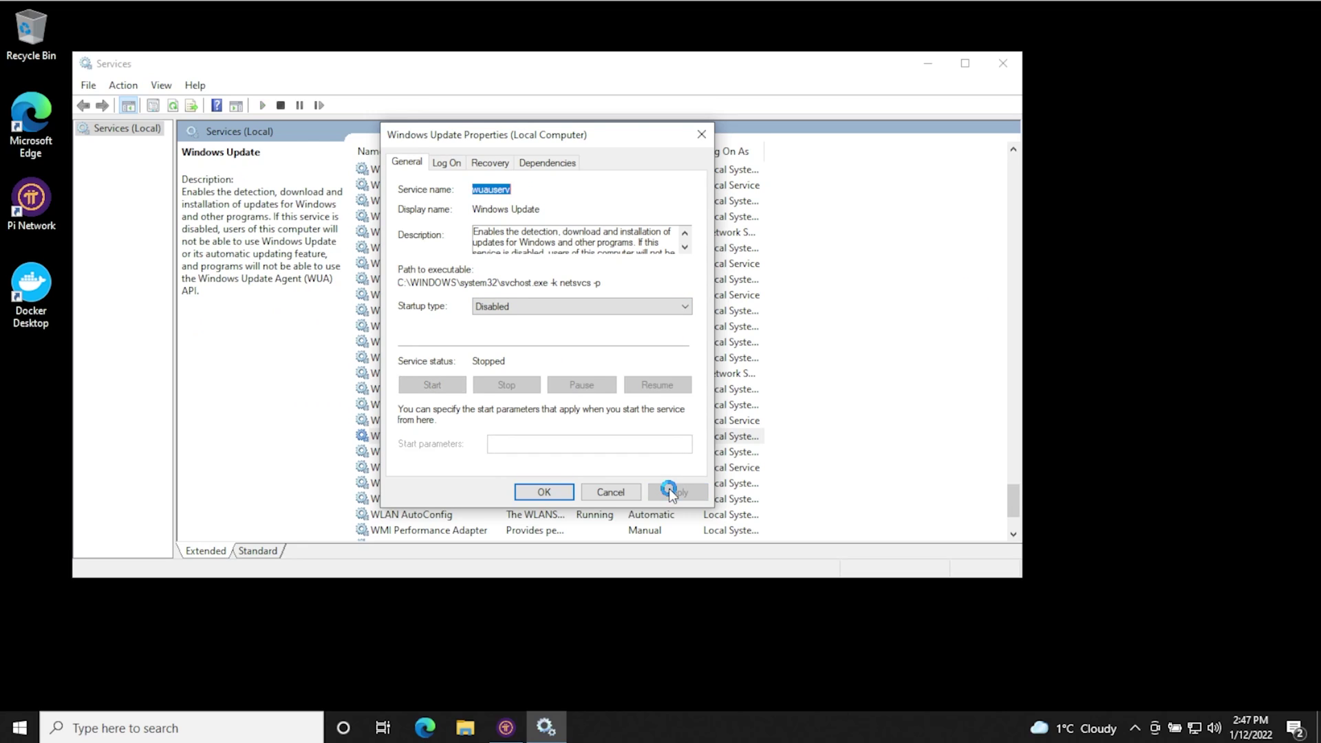
left_click(554, 492)
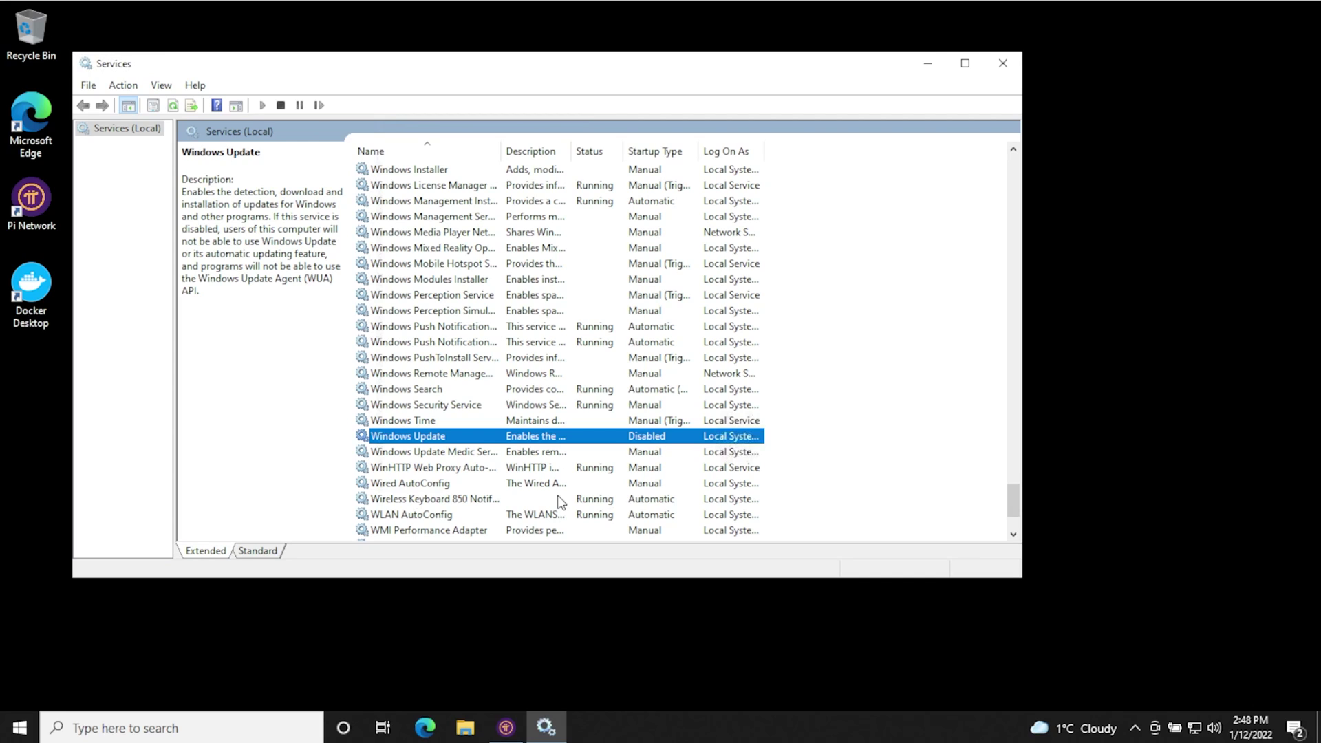
- Close Services and run Registry Editor (regedit) as administrator from taskbar search
left_click(1017, 64)
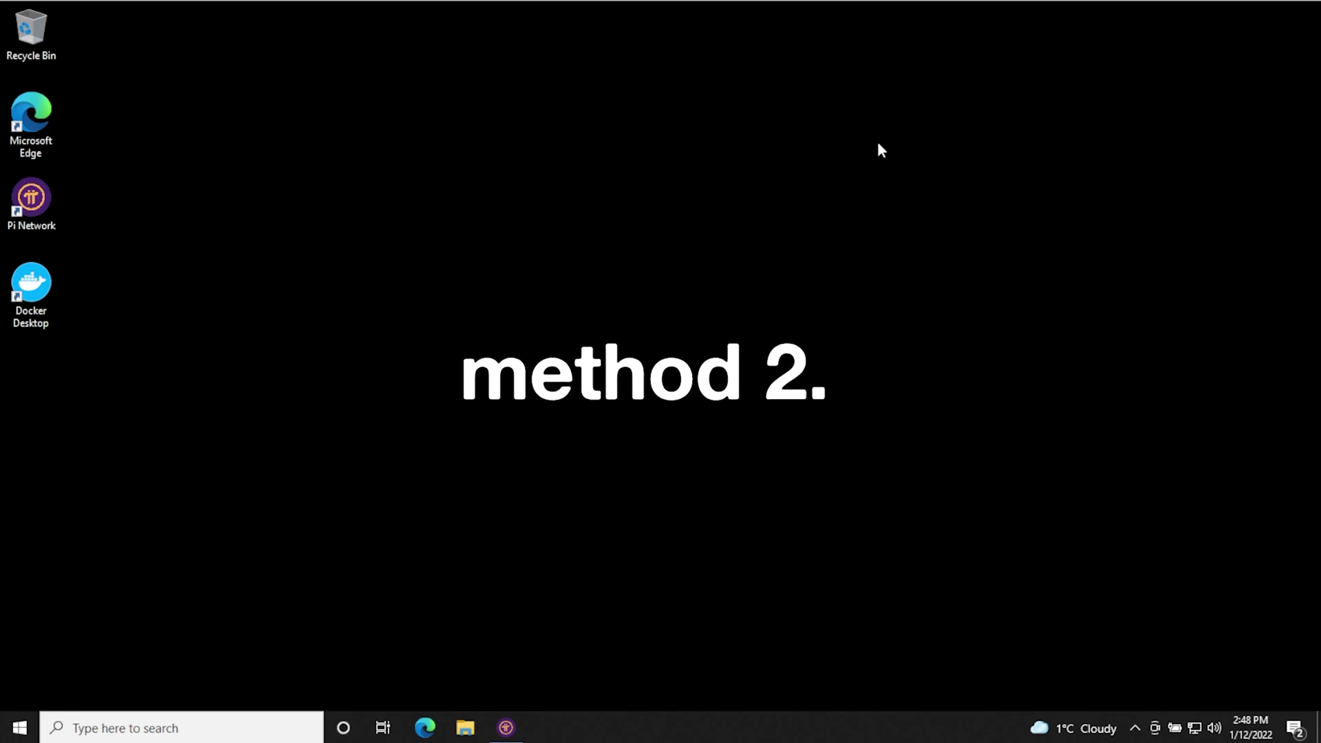
left_click(107, 728)
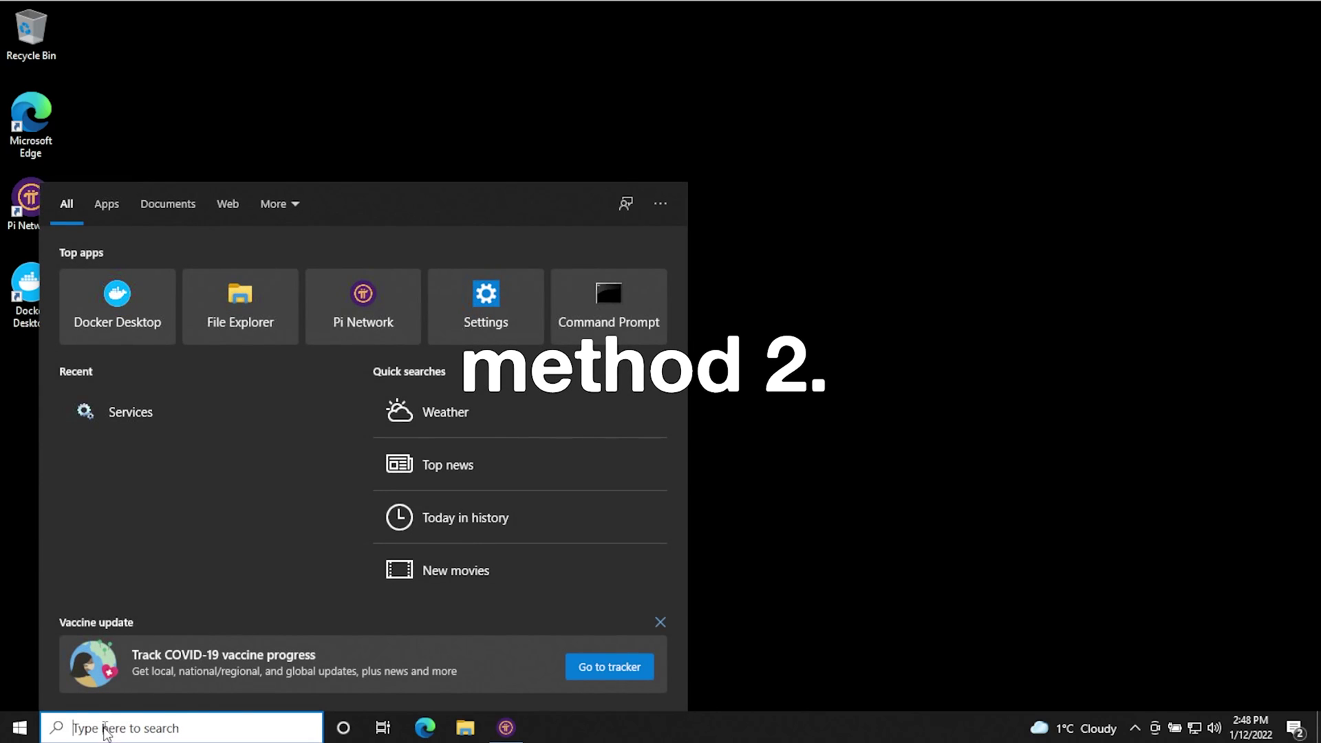
type("reg")
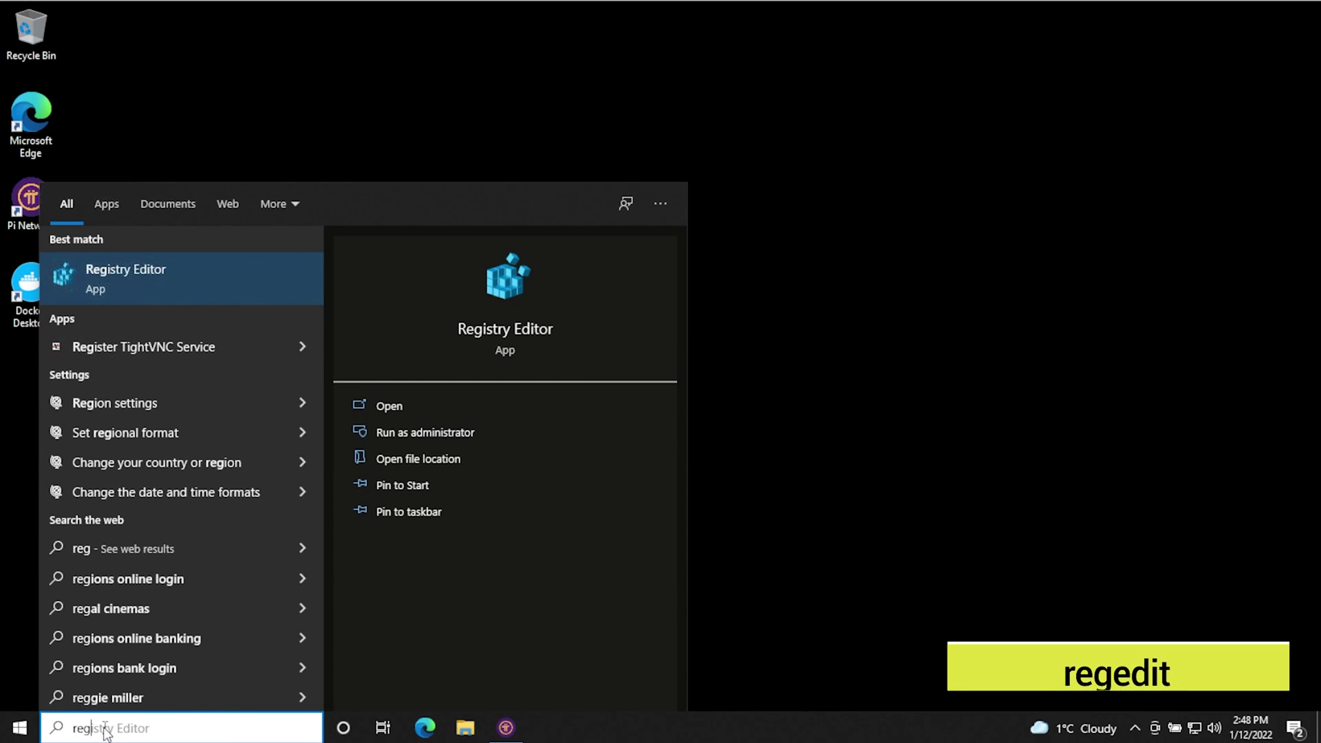
type("edit")
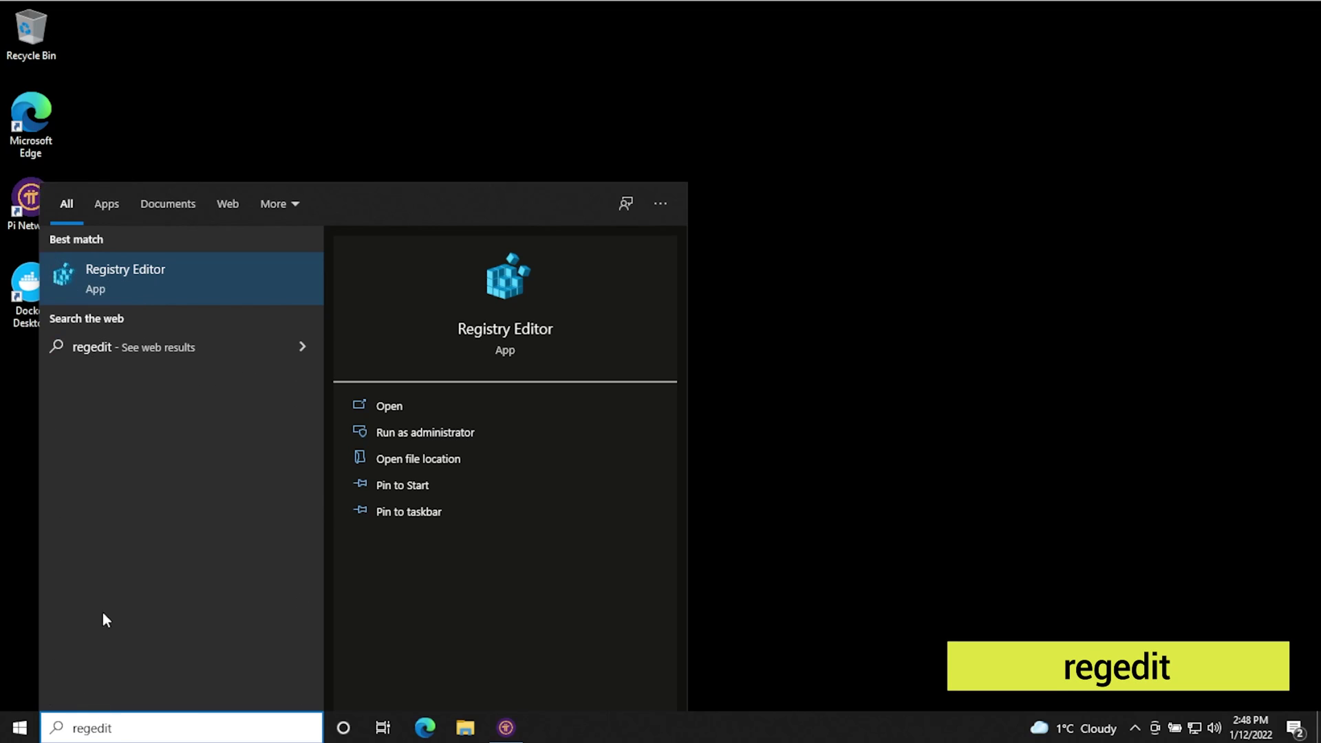
right_click(154, 286)
left_click(196, 313)
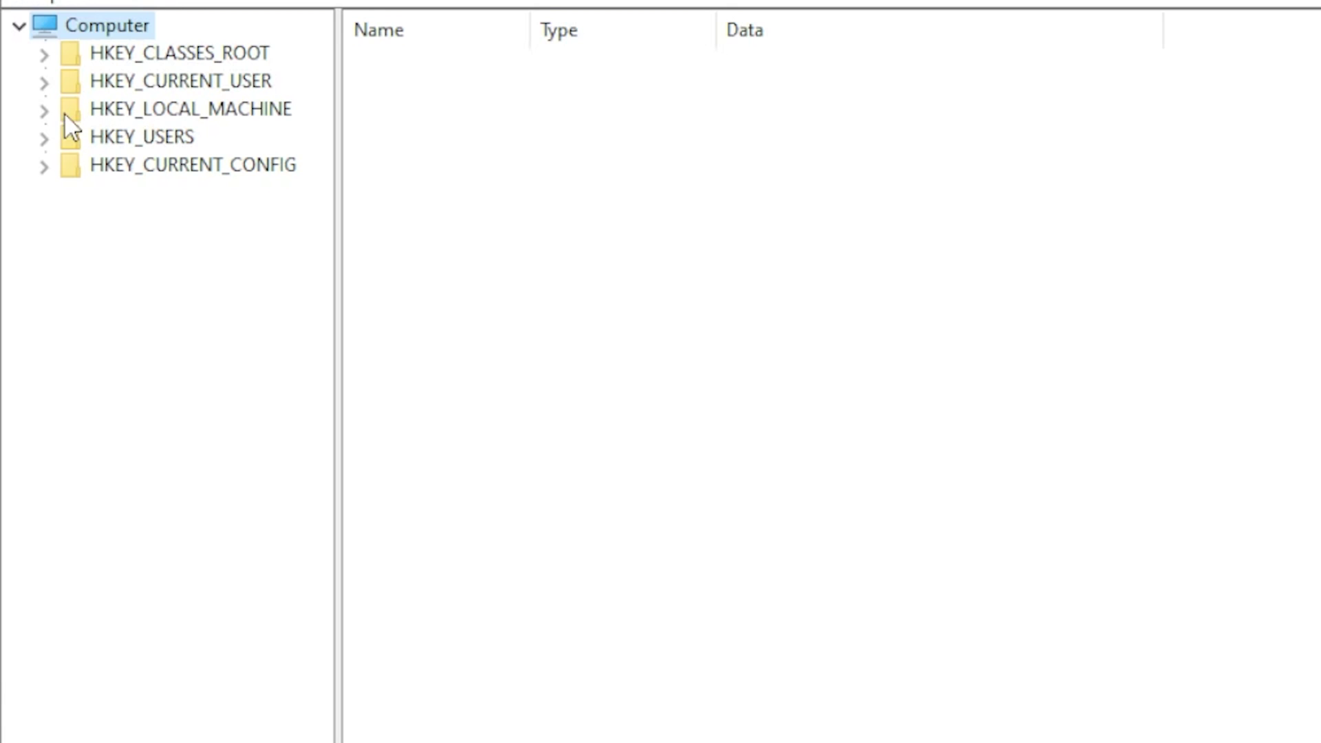
- Expand HKEY_LOCAL_MACHINE > SOFTWARE > Policies > Microsoft and select the Windows key
left_click(44, 110)
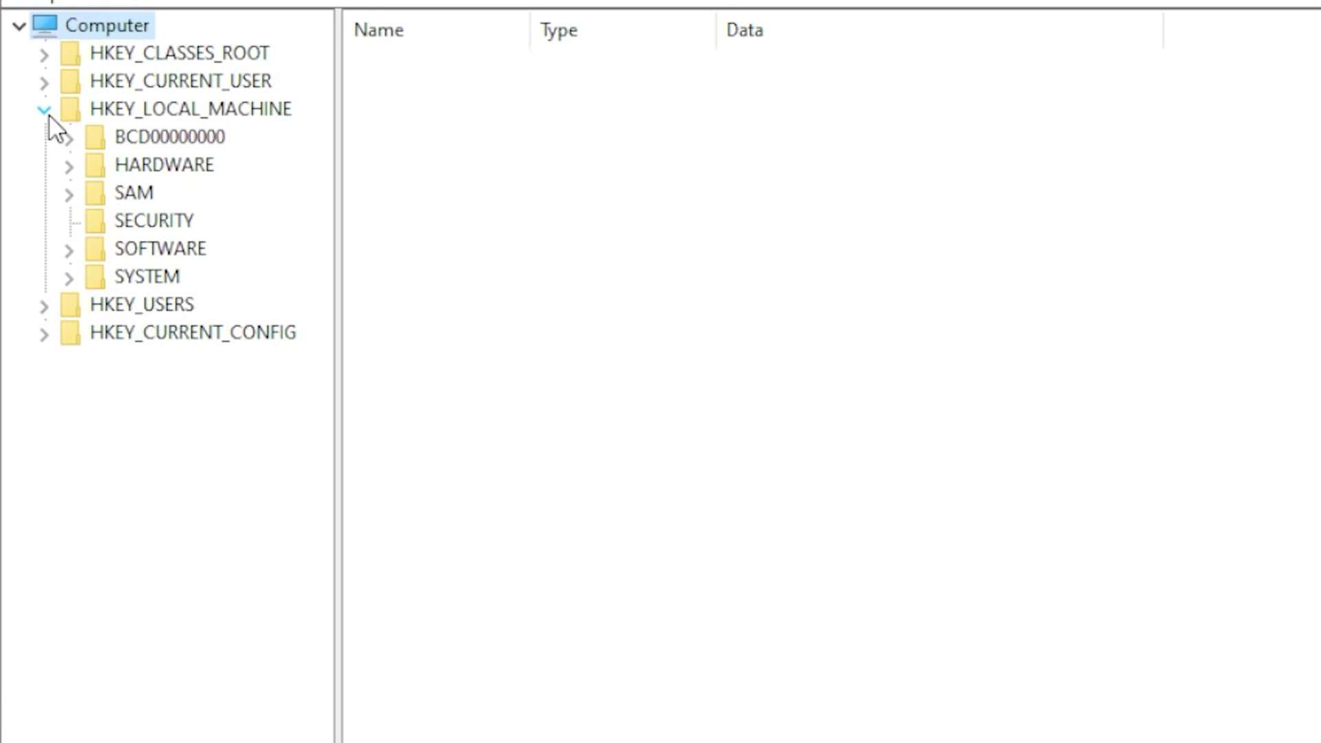
left_click(68, 255)
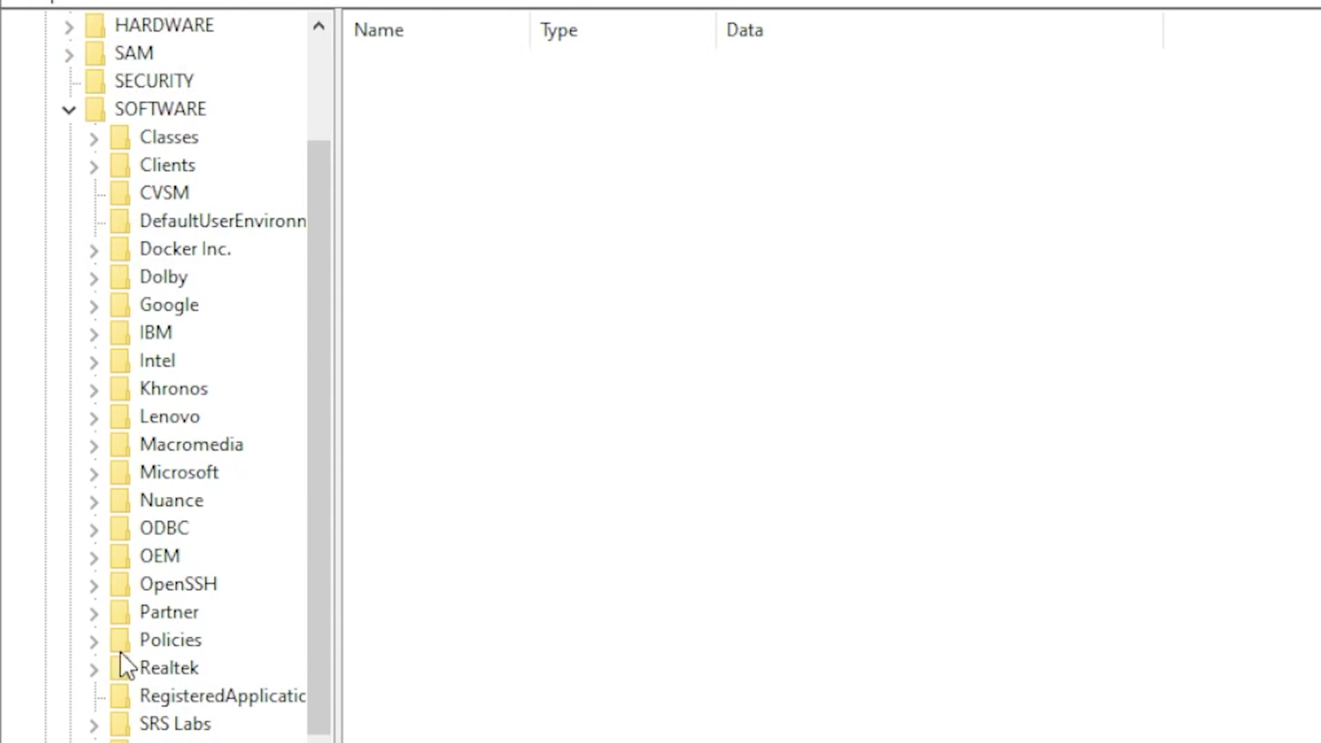
left_click(94, 641)
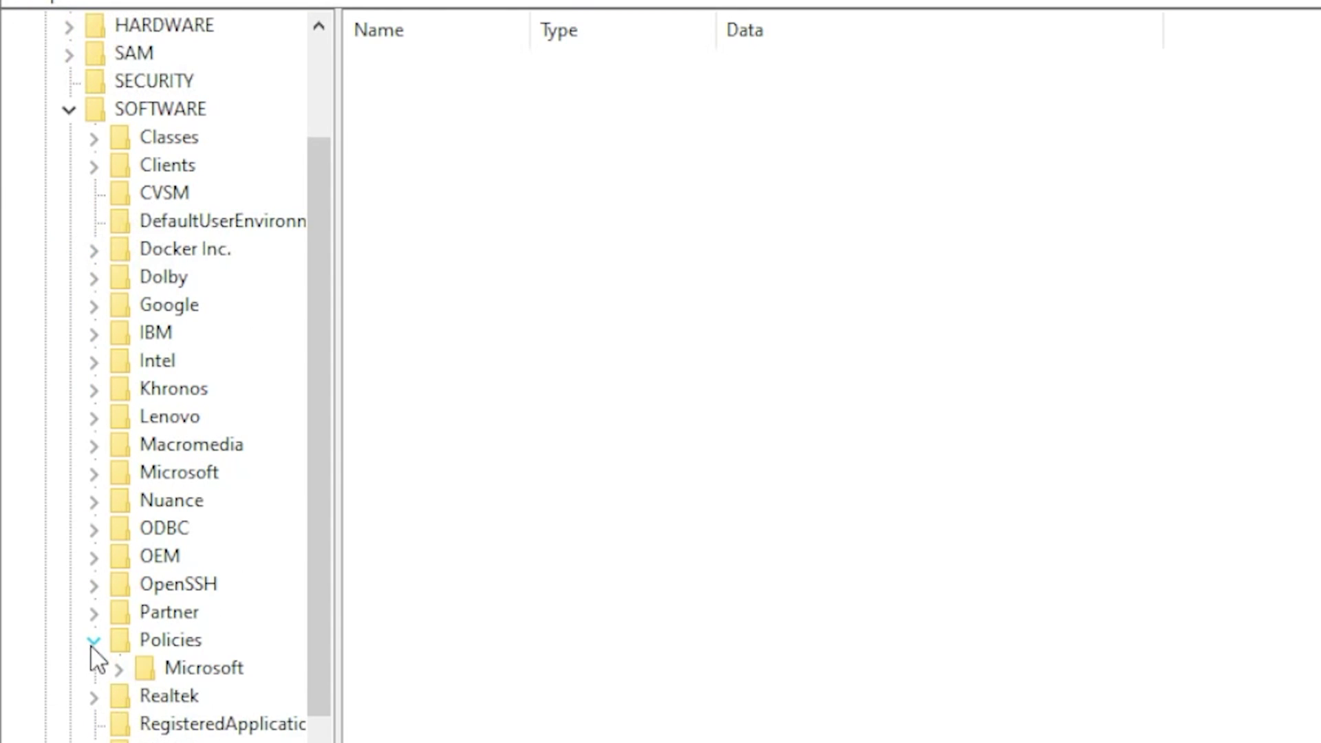
left_click(132, 666)
left_click_drag(332, 588, 325, 678)
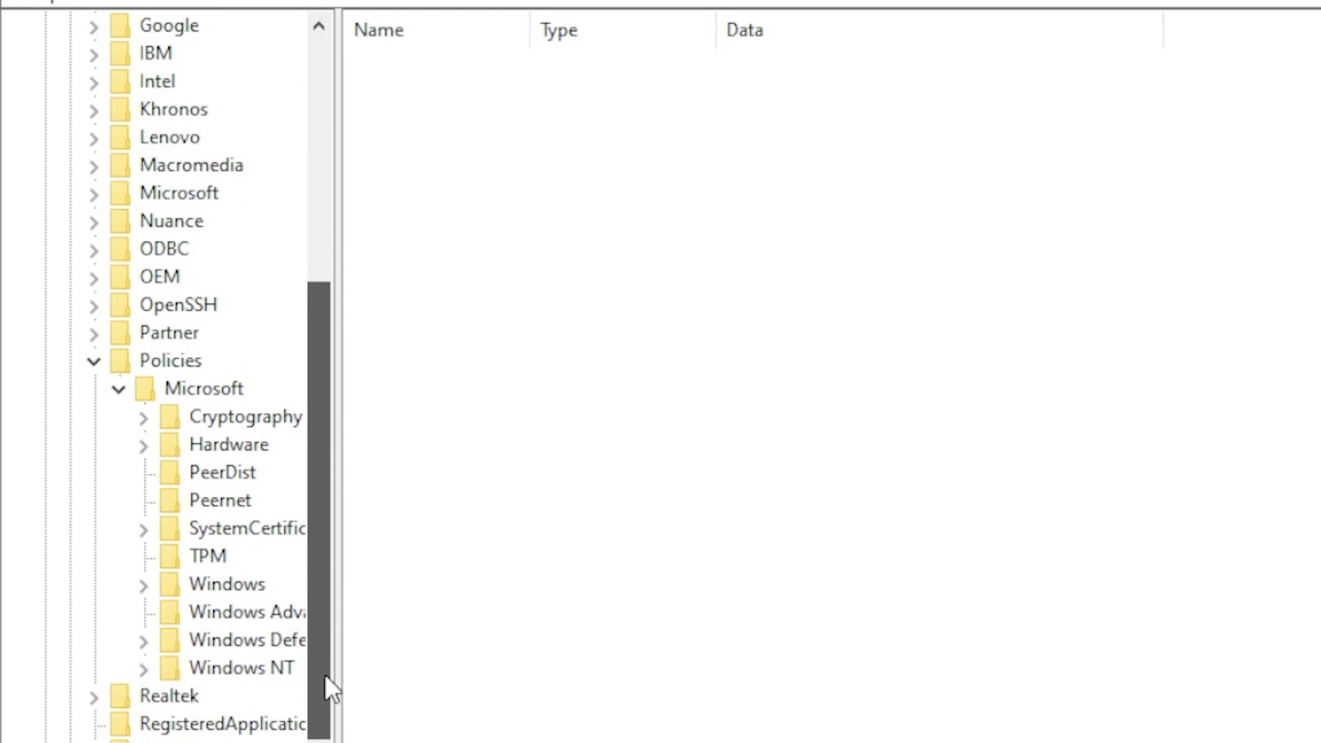
left_click(214, 587)
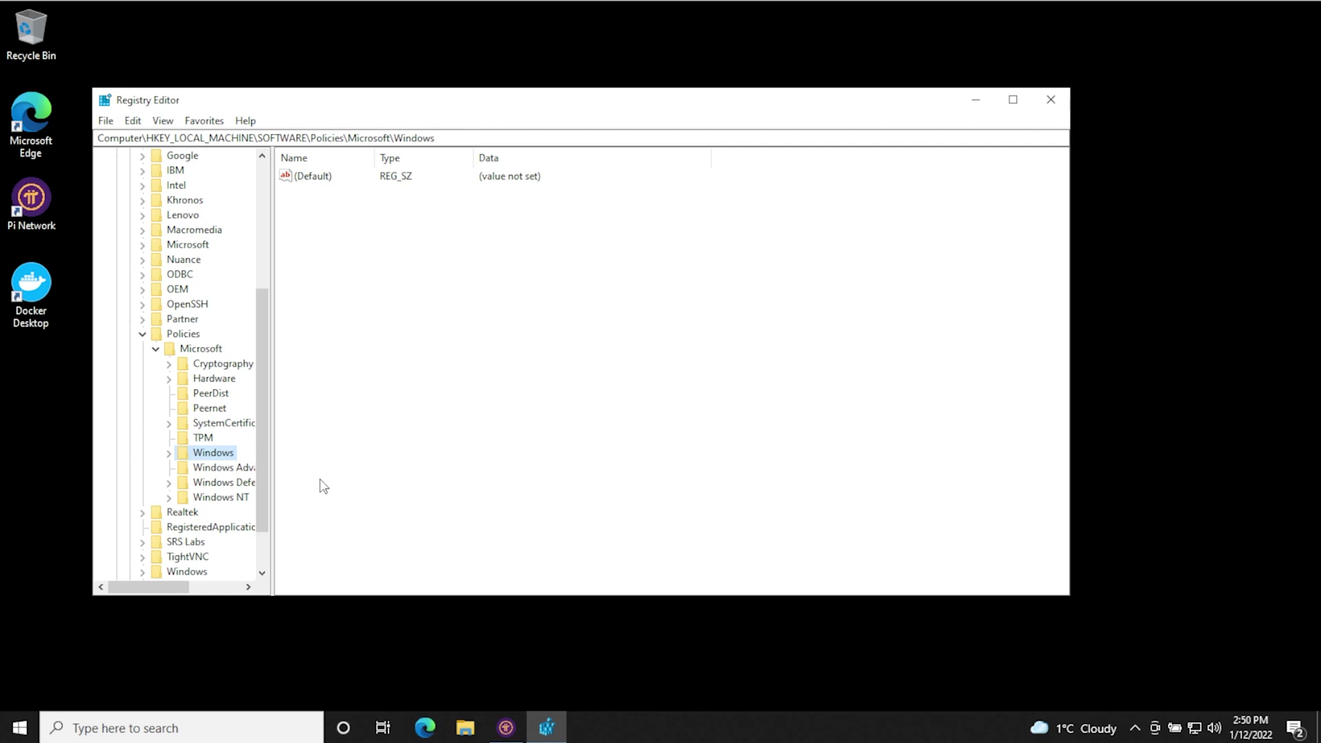
- Create a new subkey named WindowsUpdate under the Policies\Microsoft\Windows key
right_click(205, 455)
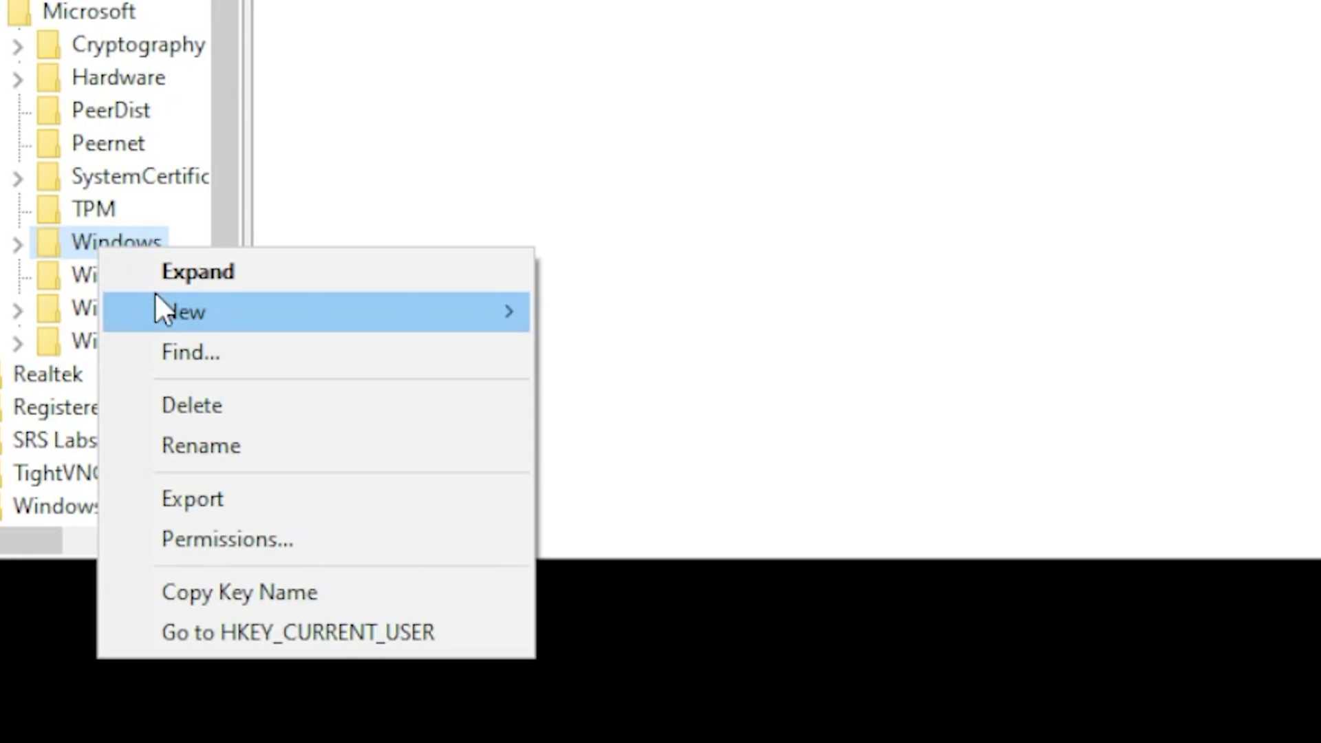
mouse_move(231, 476)
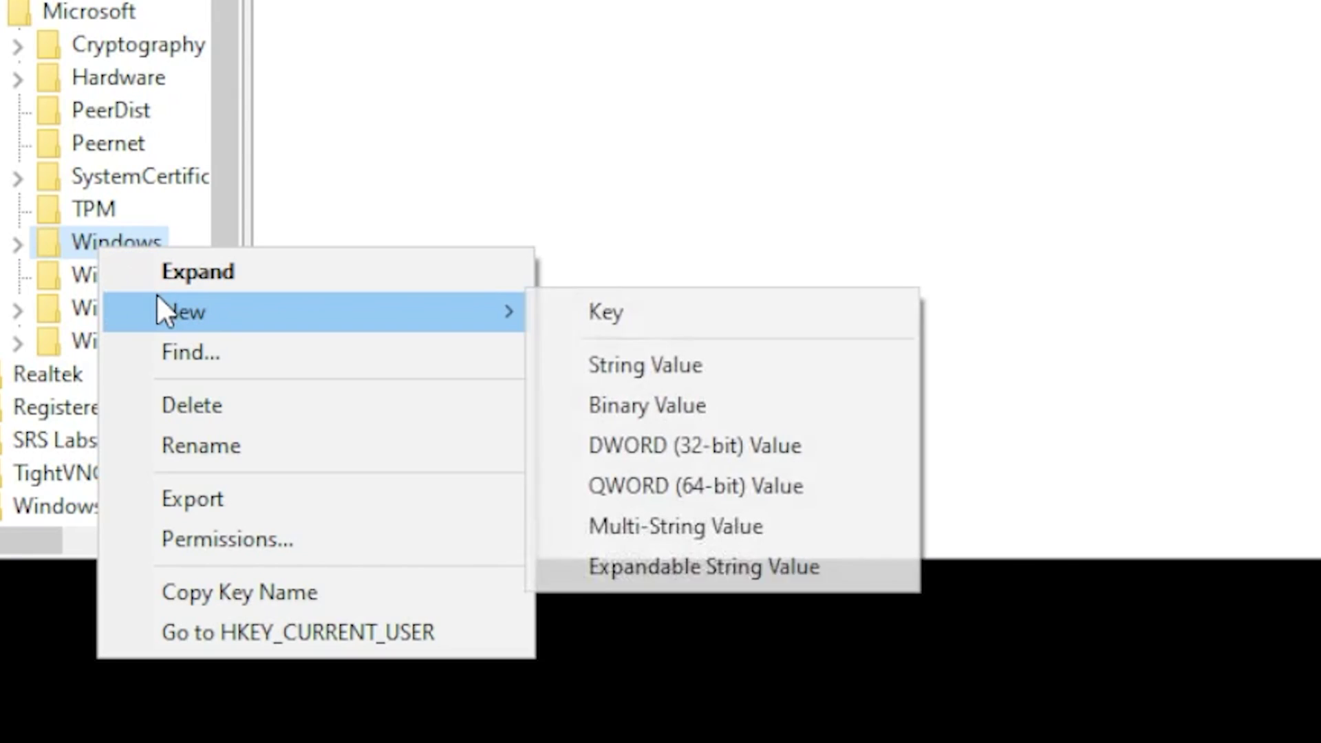
left_click(615, 303)
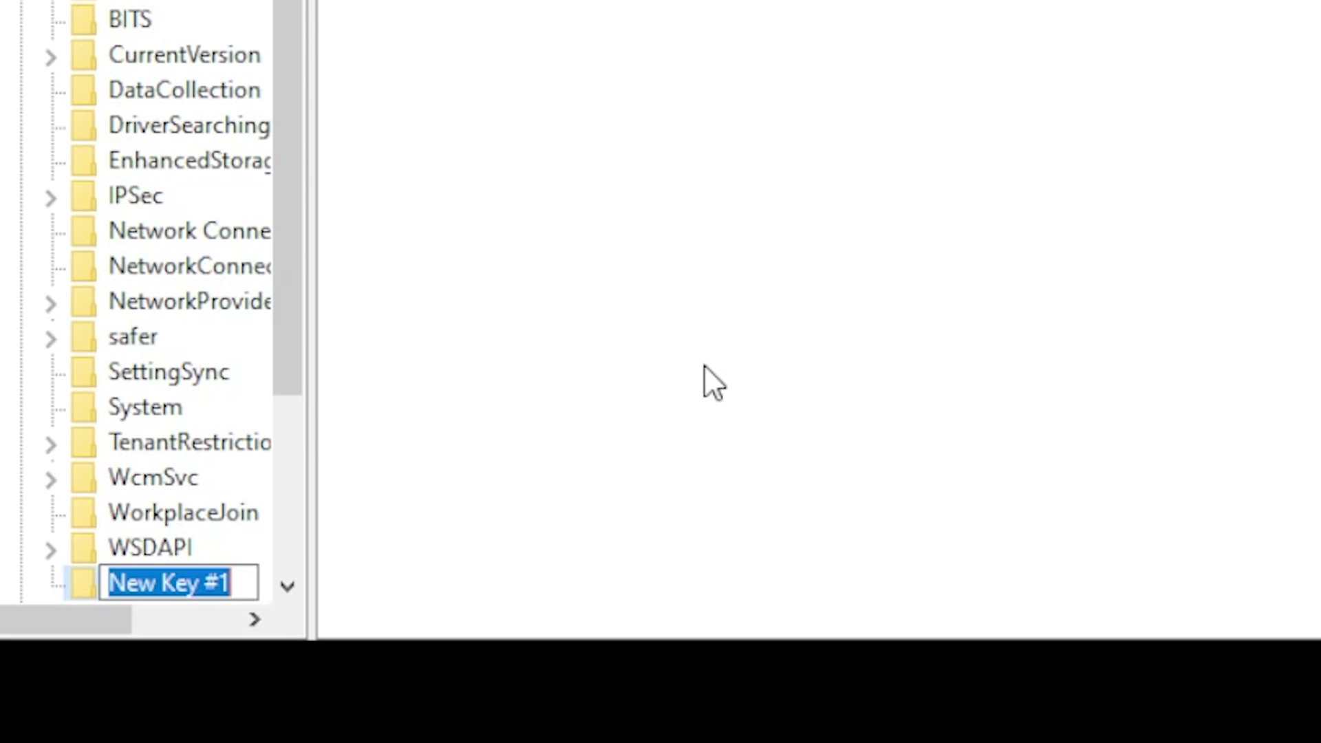
type("Wind")
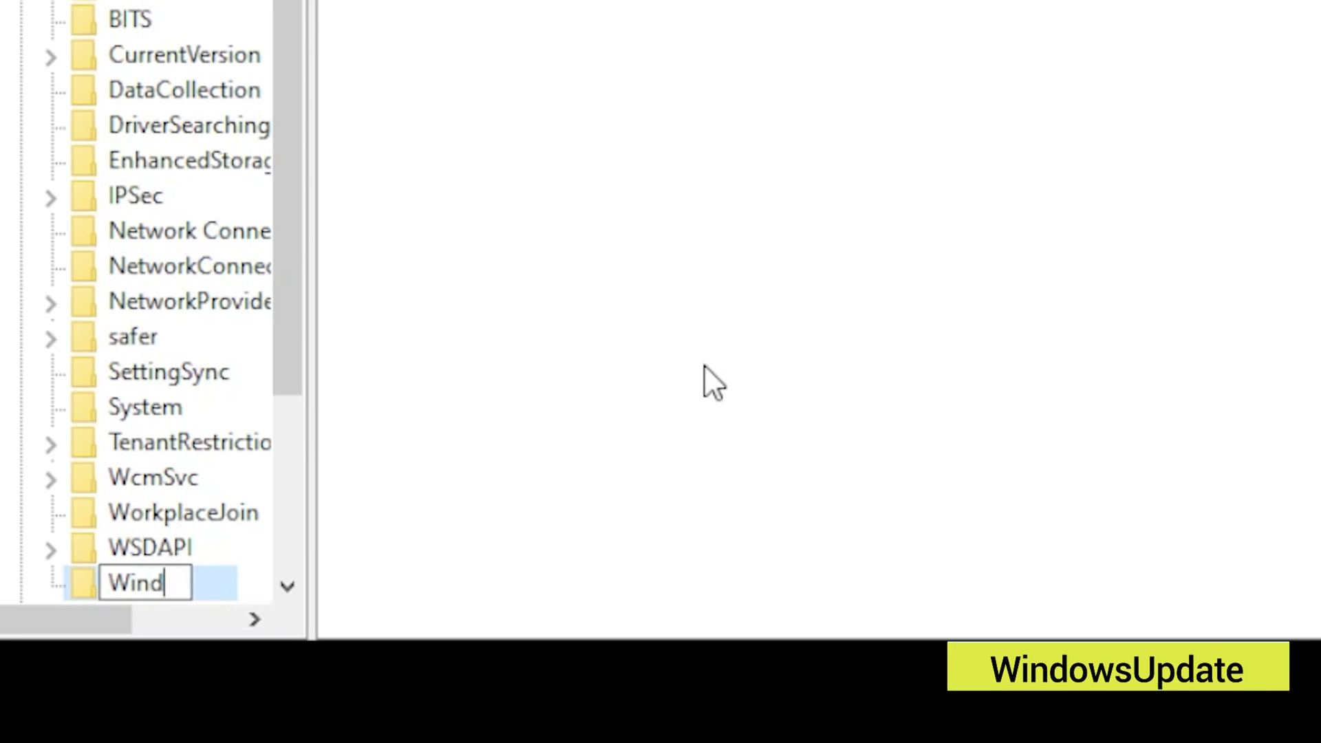
type("owsUpd")
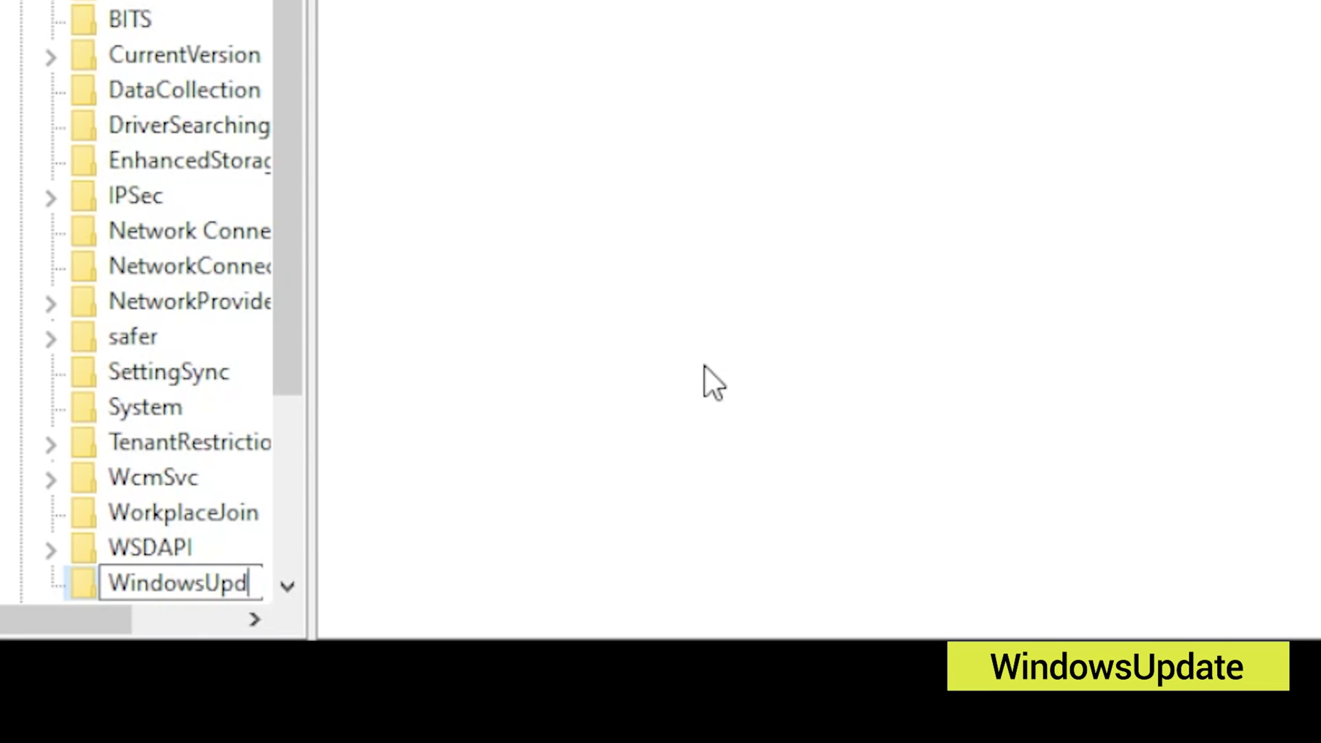
type("ate")
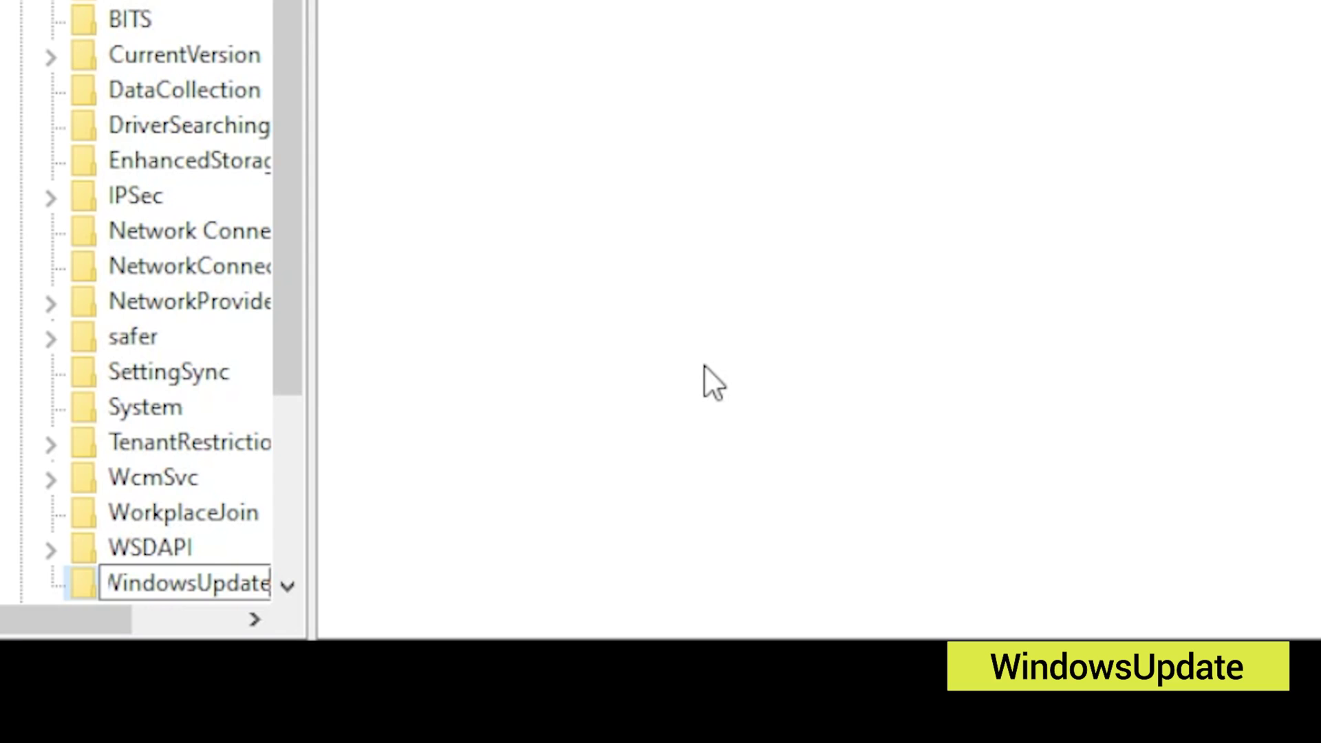
key("Return")
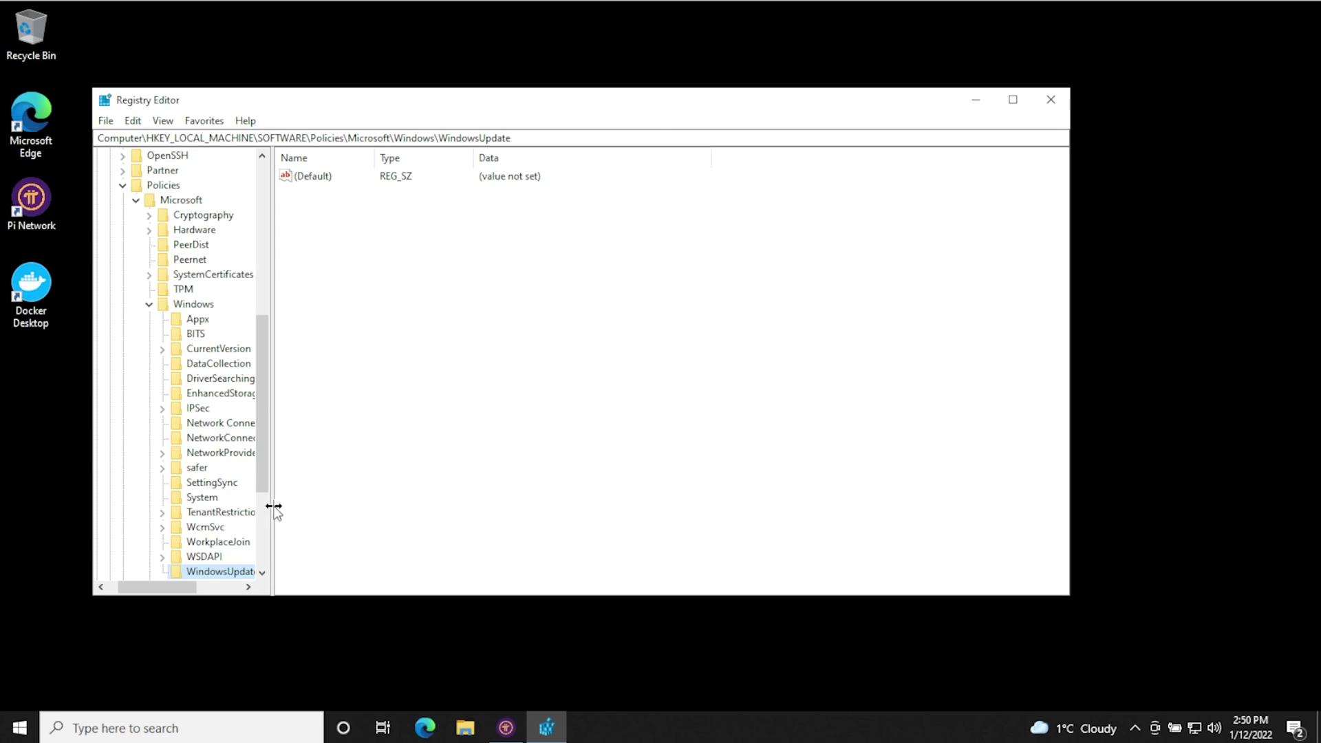
- Widen the key tree pane and add an AU subkey under WindowsUpdate
left_click_drag(274, 507, 304, 502)
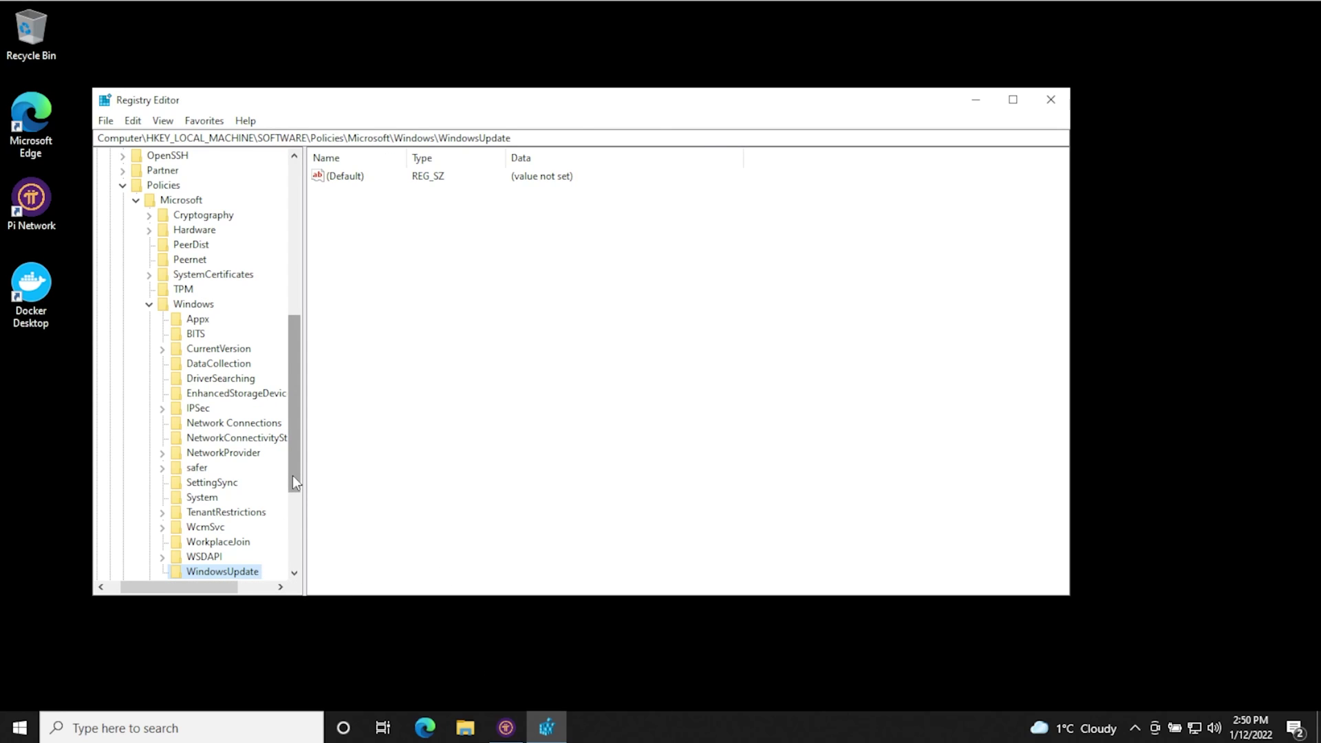
left_click_drag(292, 476, 291, 513)
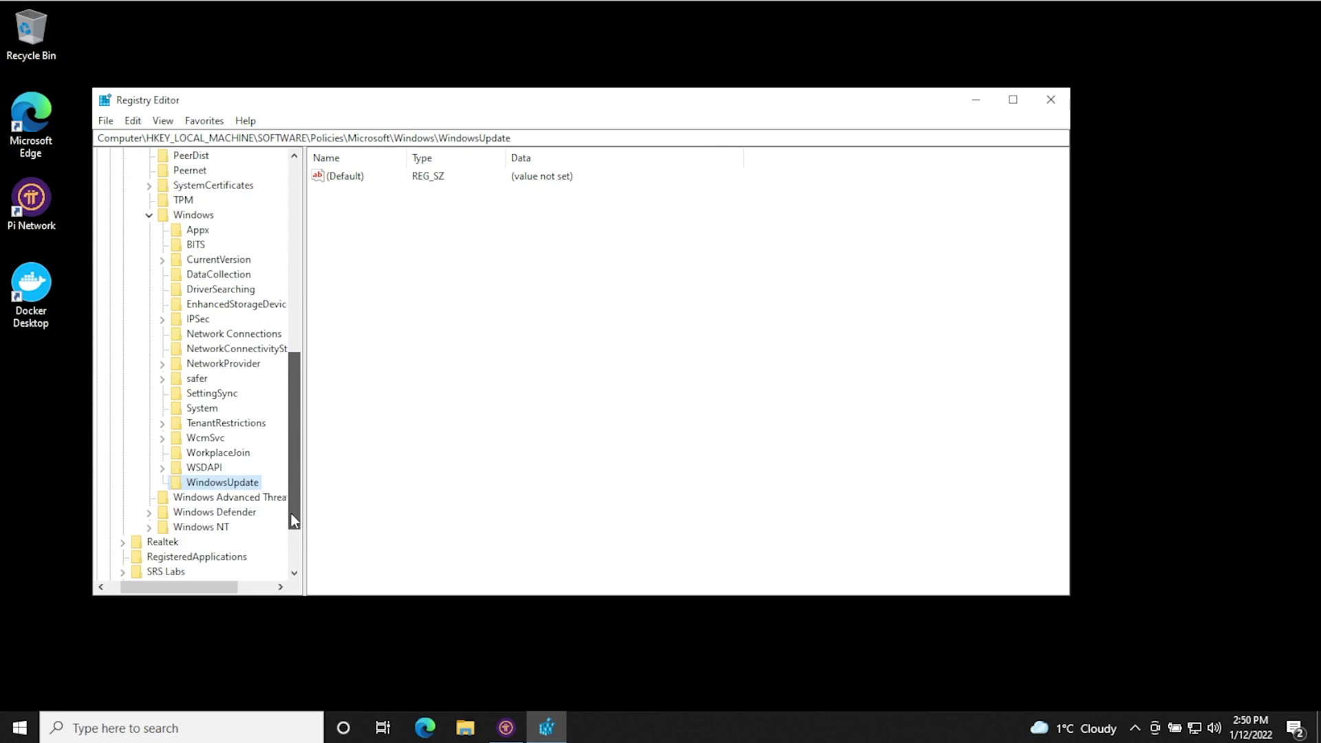
right_click(209, 485)
mouse_move(277, 513)
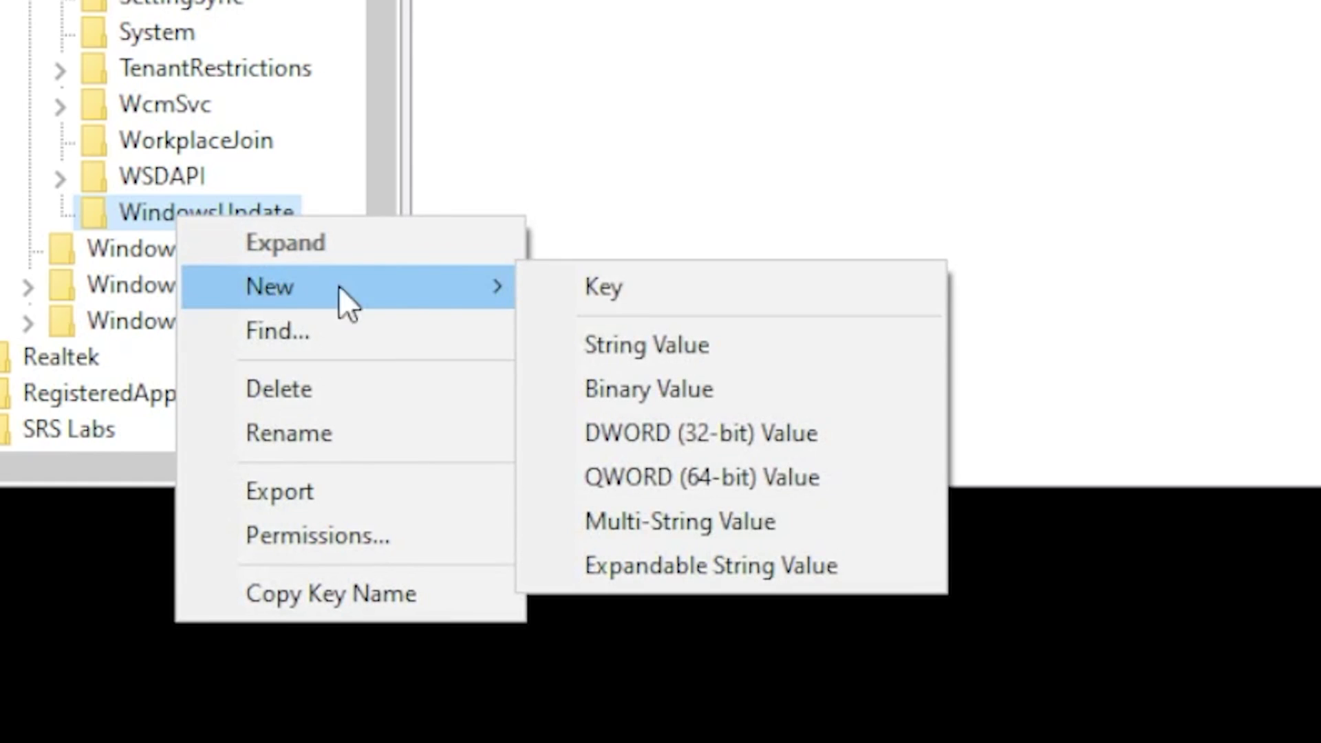
left_click(595, 289)
type("AU")
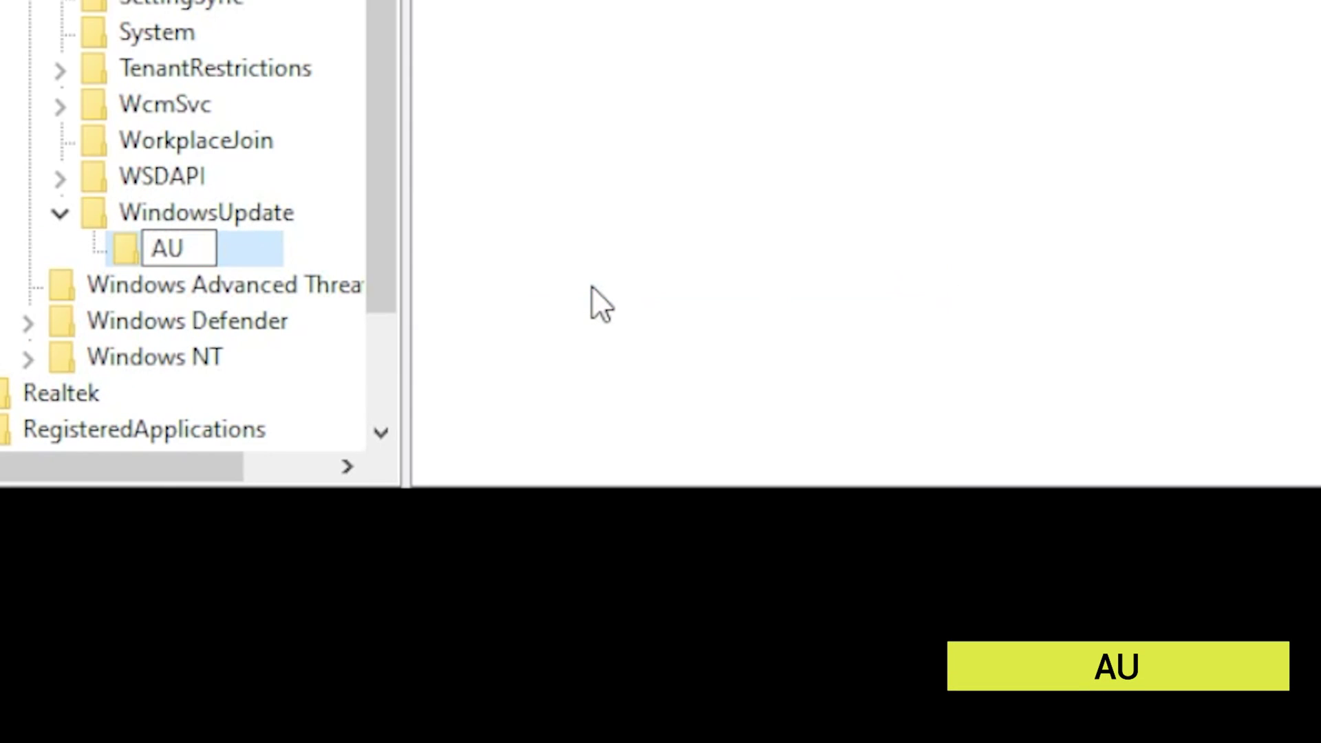
key("Return")
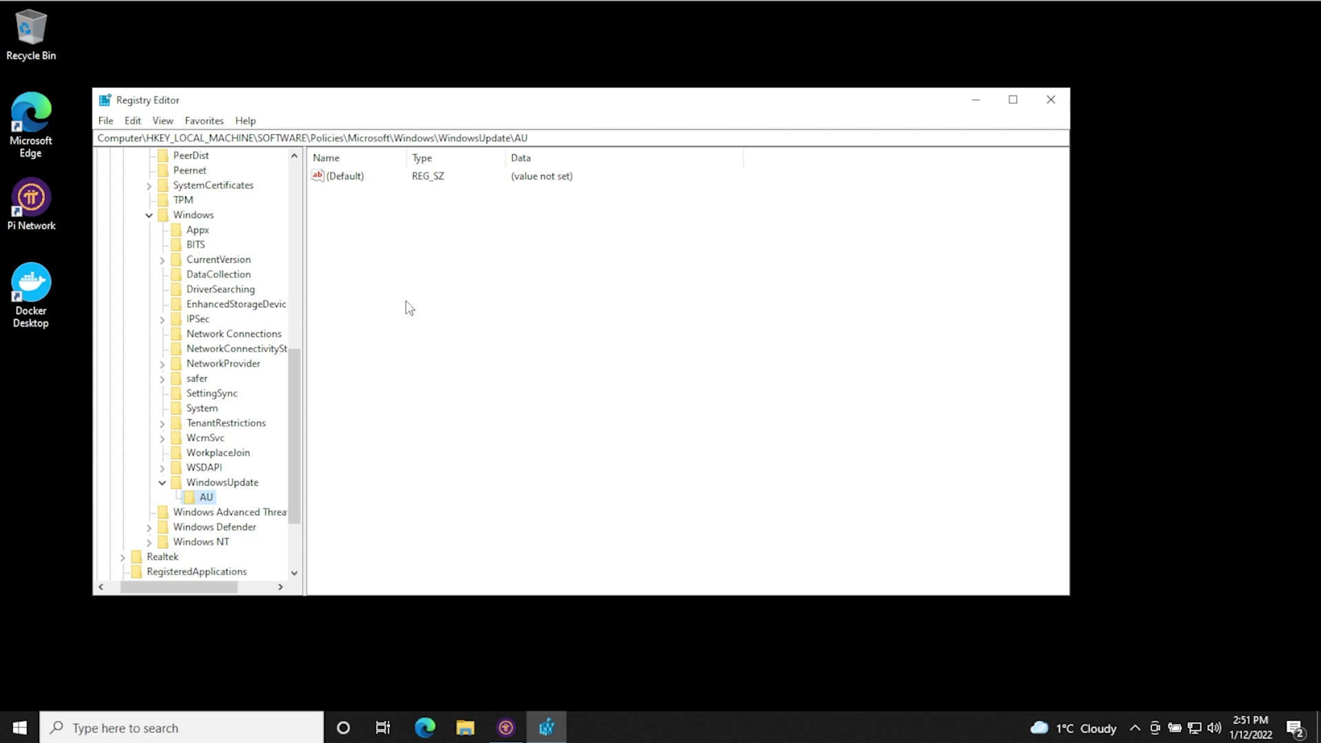
- Add a DWORD (32-bit) value named NoAutoUpdate to the AU key
right_click(372, 226)
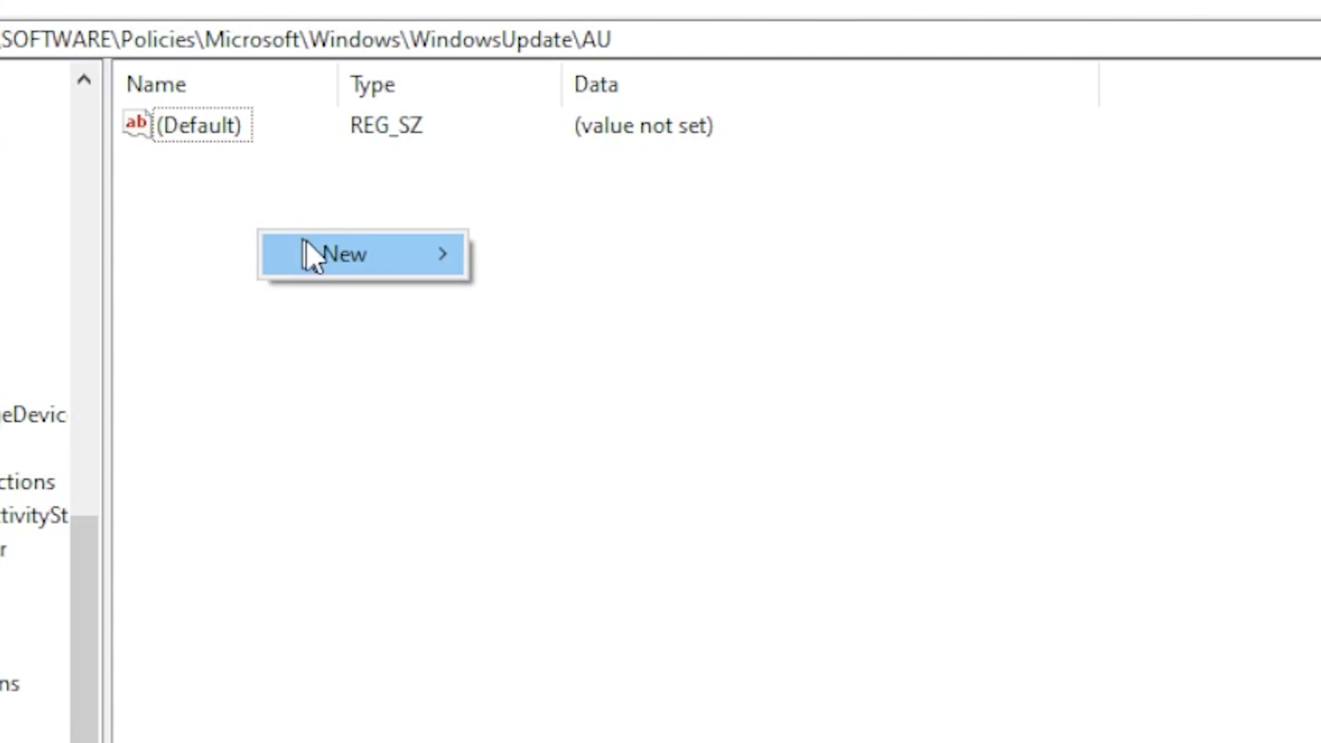
mouse_move(398, 235)
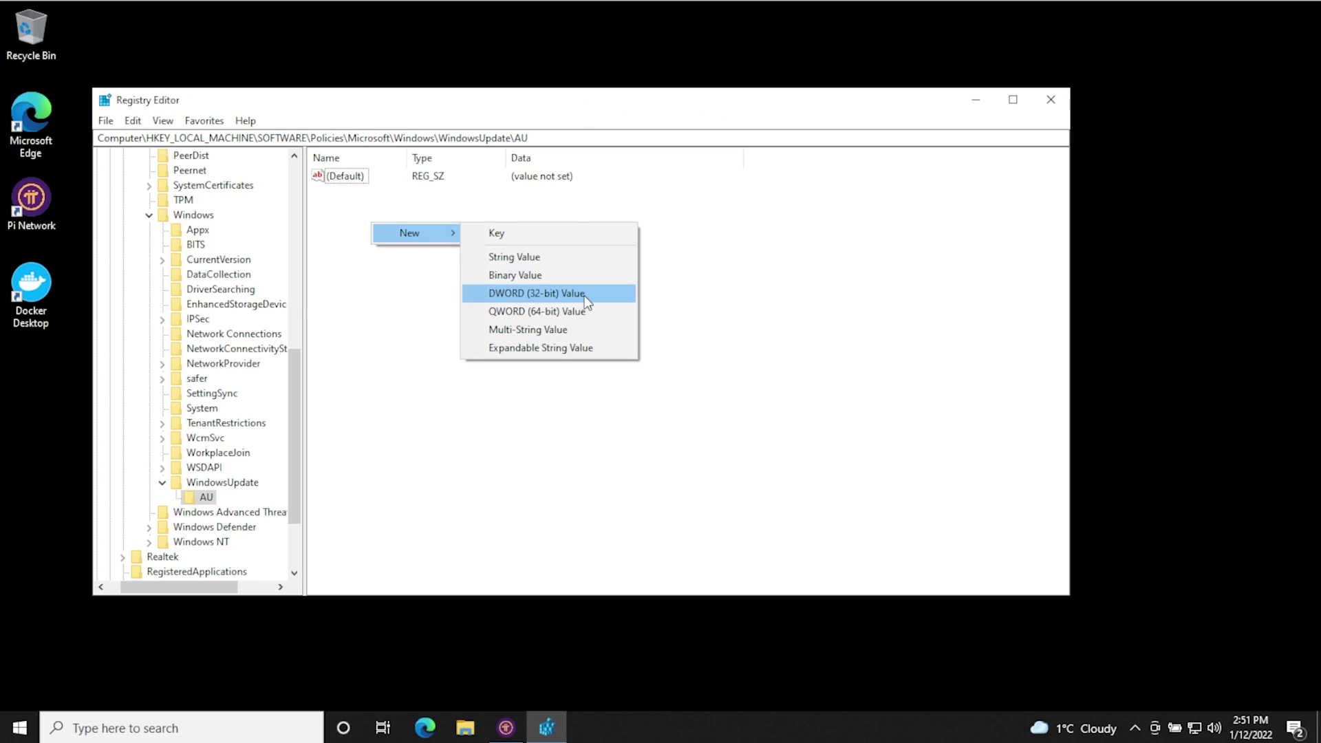
left_click(738, 393)
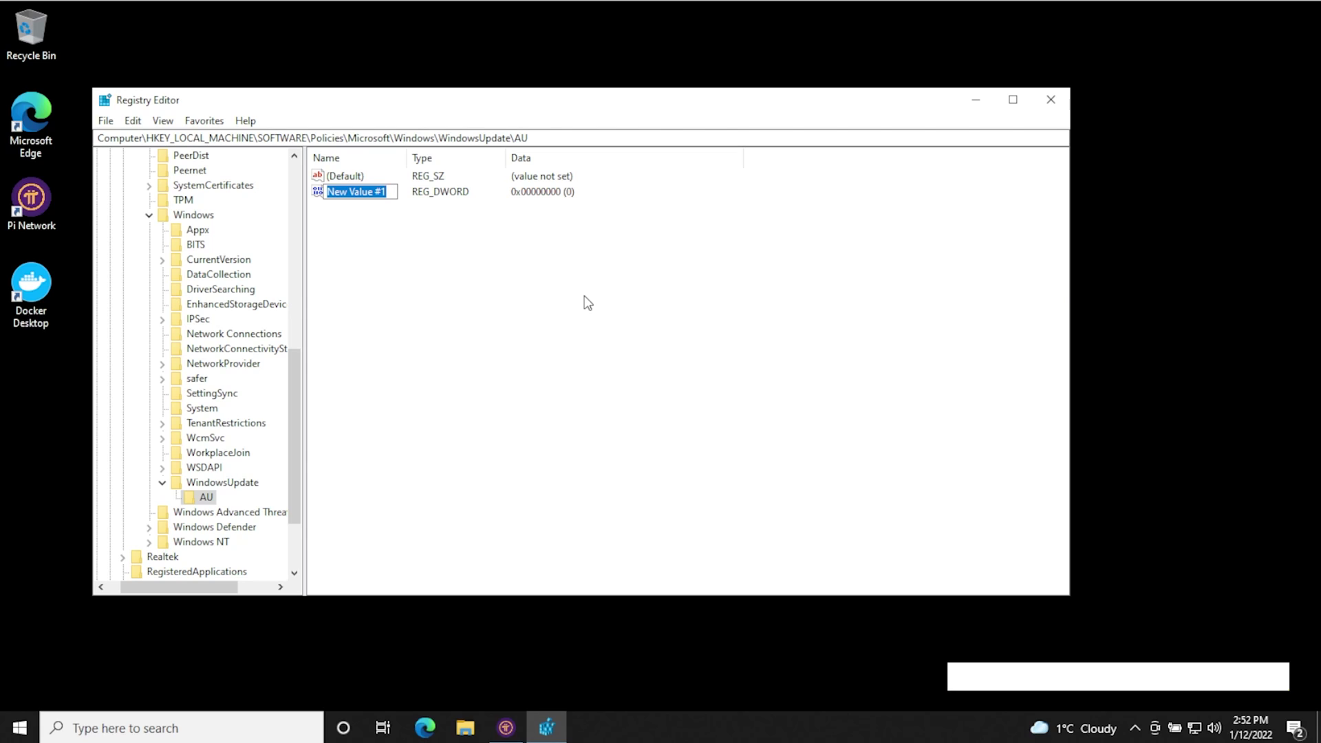
type("NoAut")
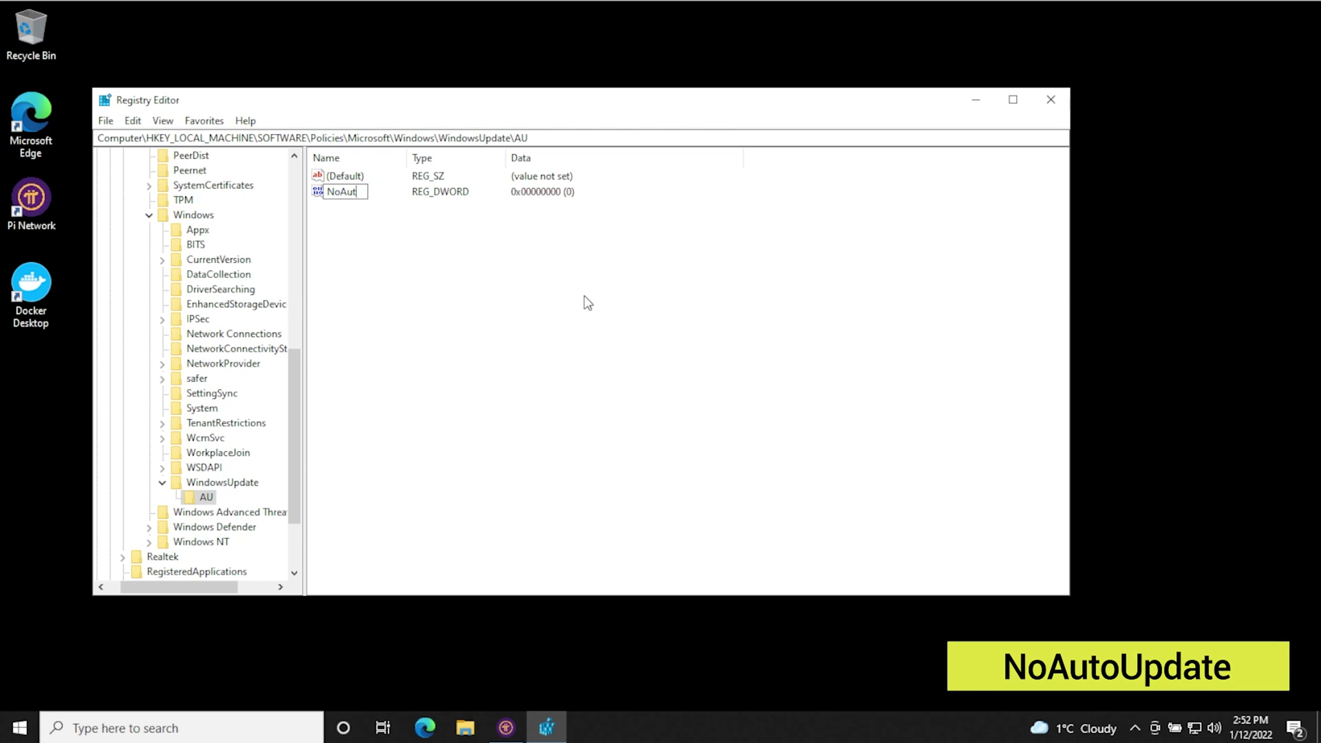
type("oUpdate")
key("Return")
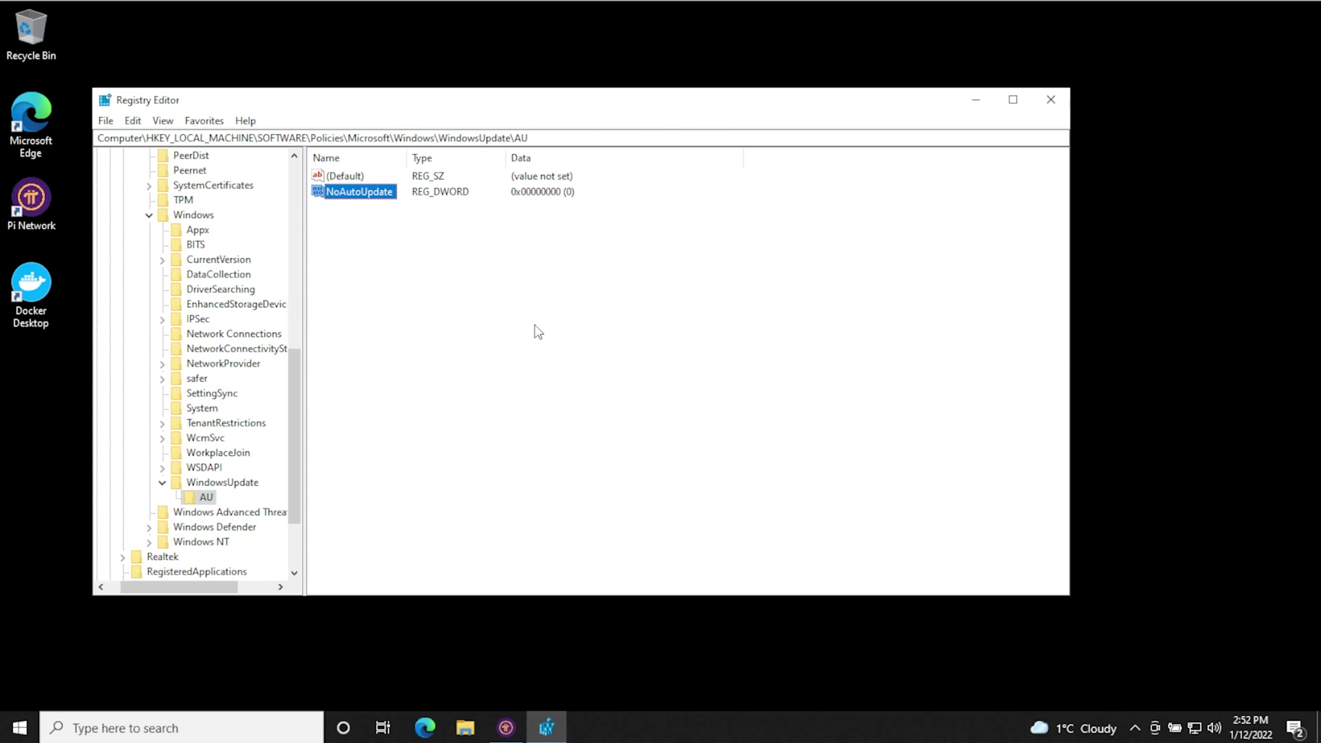
- Change NoAutoUpdate's value data from 0 to 1, then clear the list selection
double_click(348, 192)
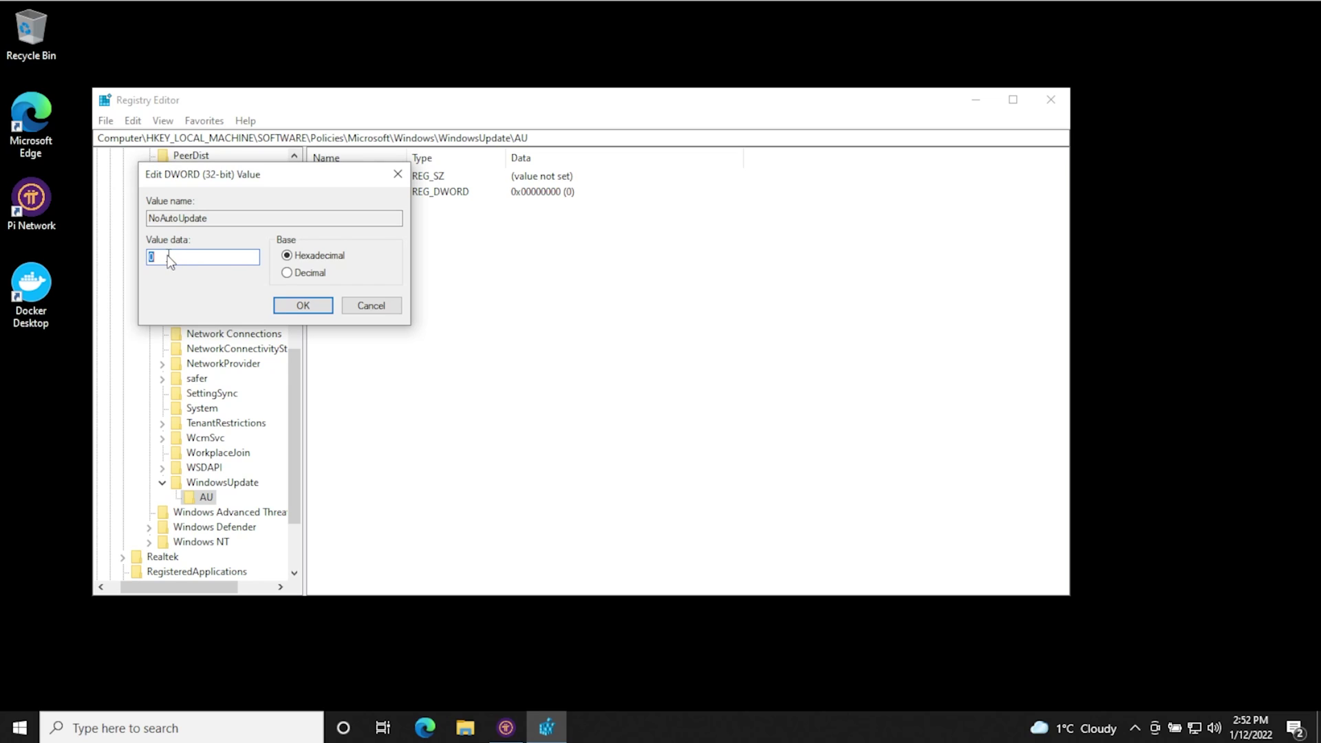
type("1")
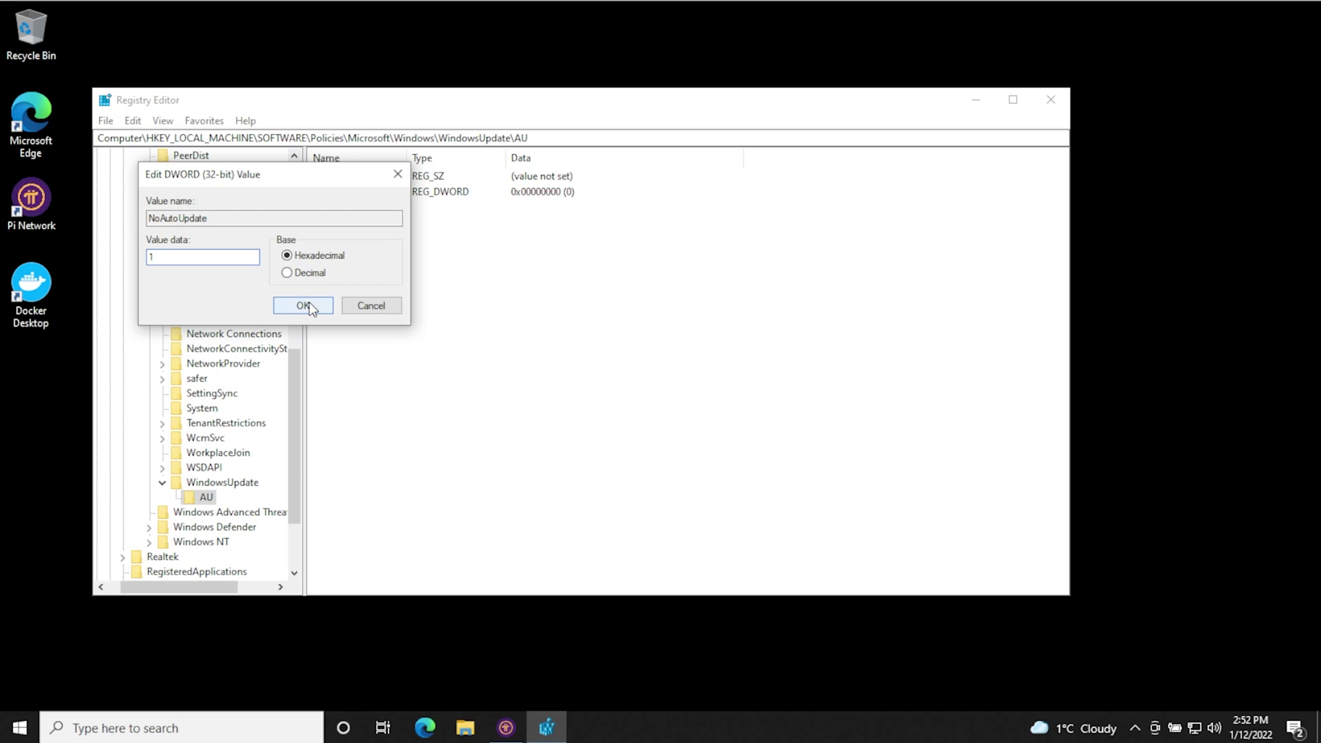
left_click(309, 306)
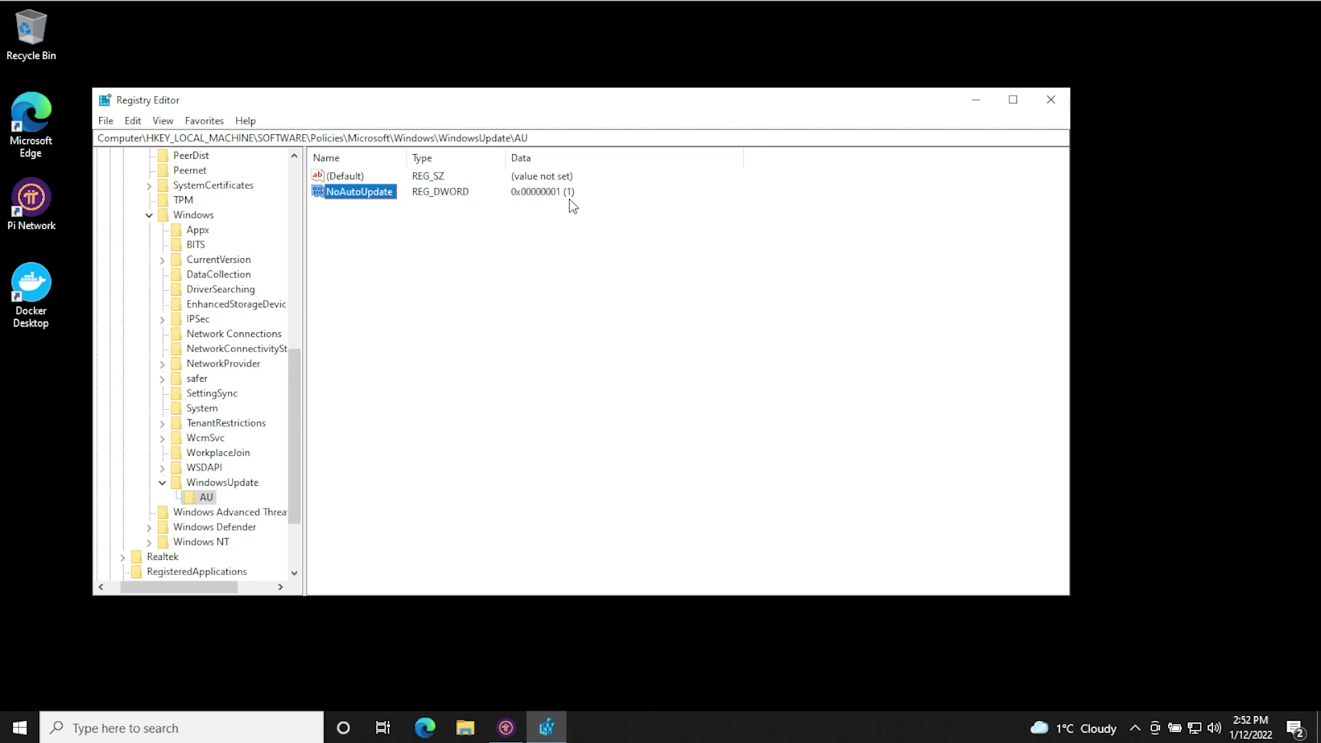
left_click(1017, 277)
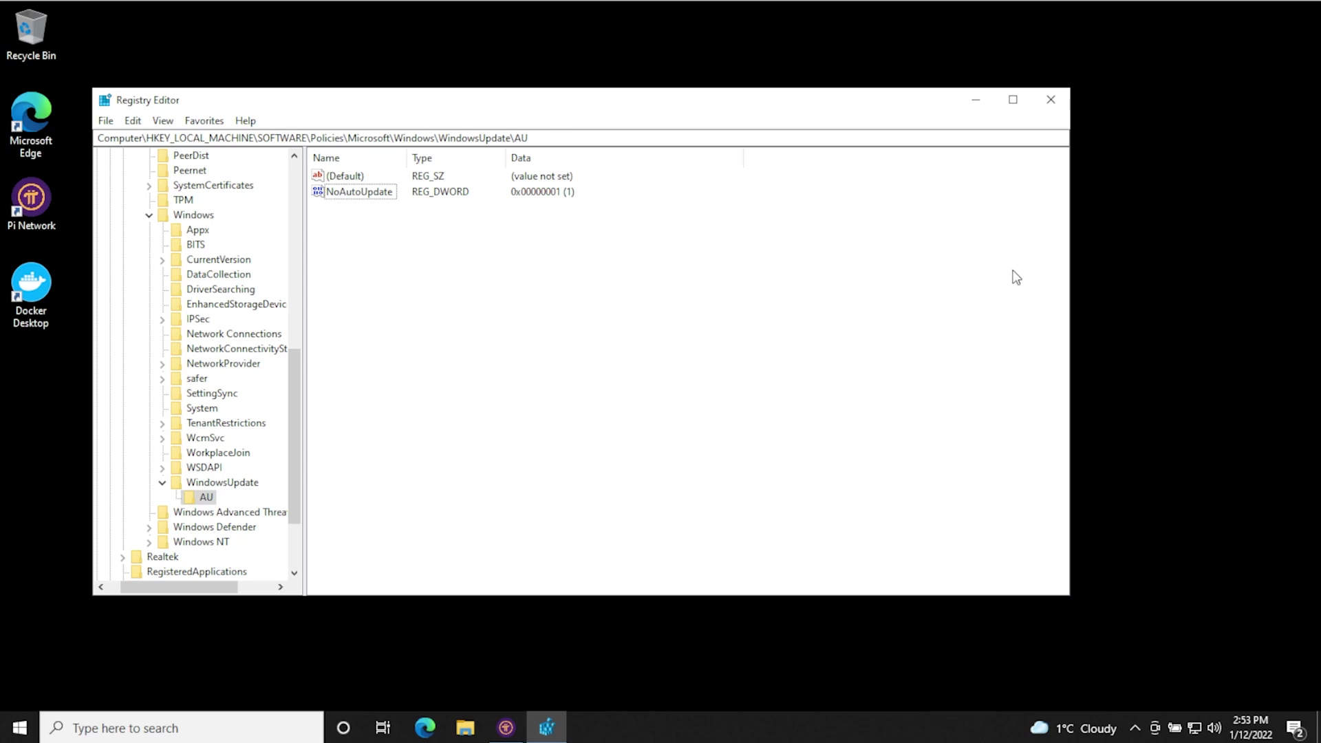
- Close the Registry Editor window
left_click(1051, 99)
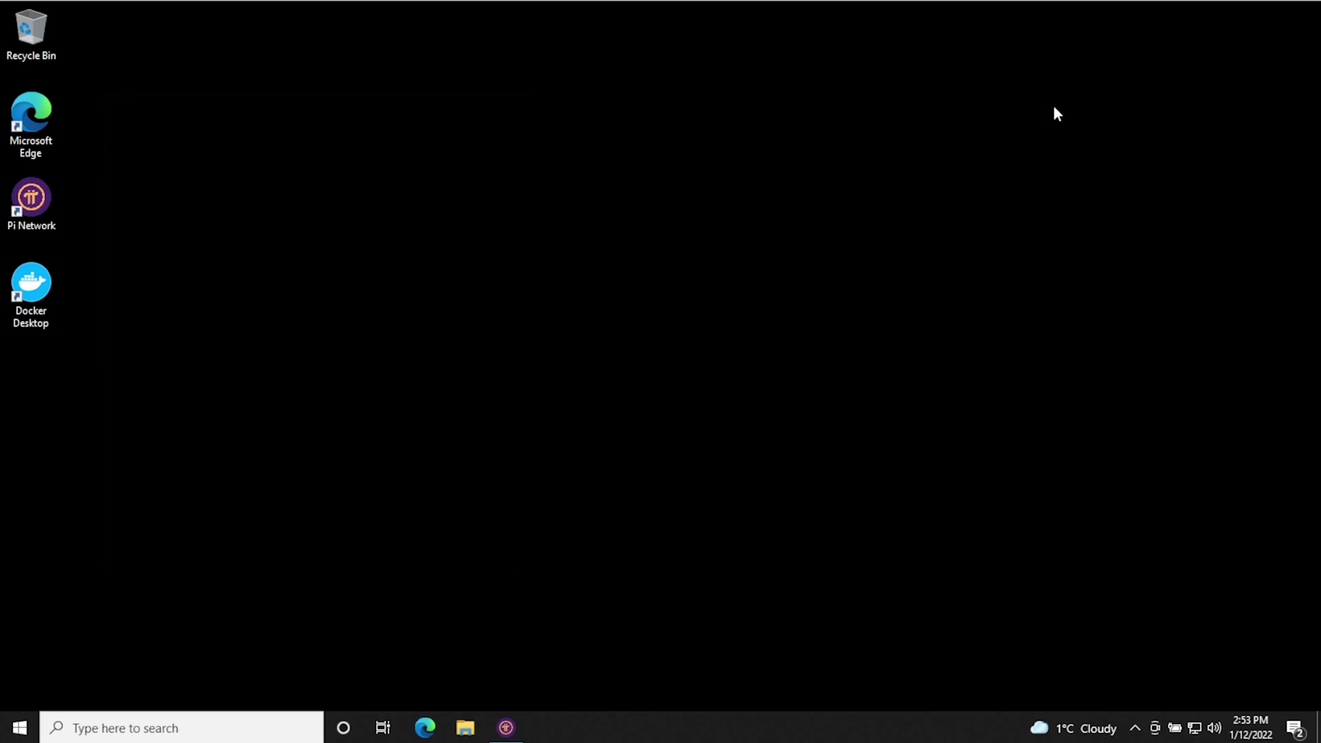